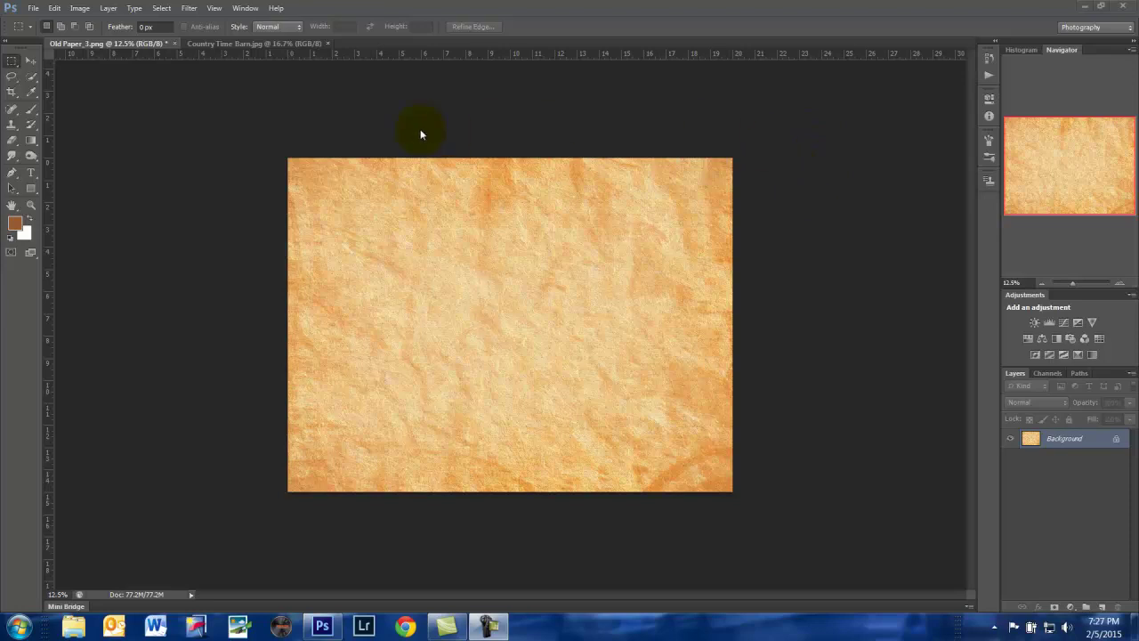
- Switch to the Country Time Barn.jpg document tab to display the barn photo
{"action": "left_click", "coordinate": [229, 43]}
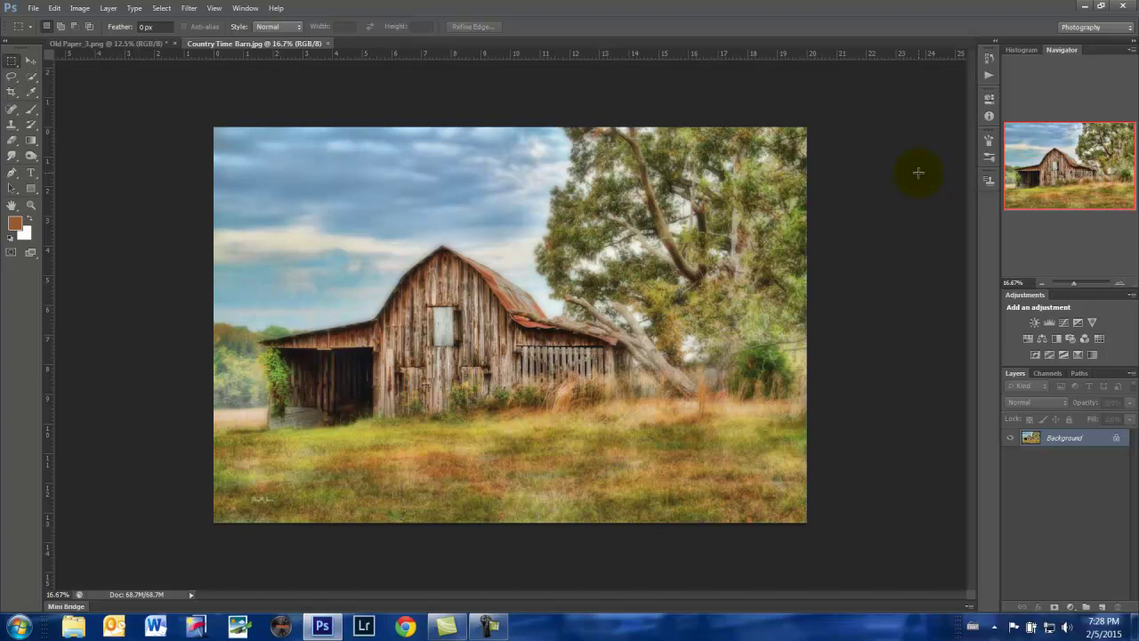
- Select and copy the whole barn photo, then paste it into Old Paper_3.png as Layer 1
{"action": "left_click", "coordinate": [85, 44]}
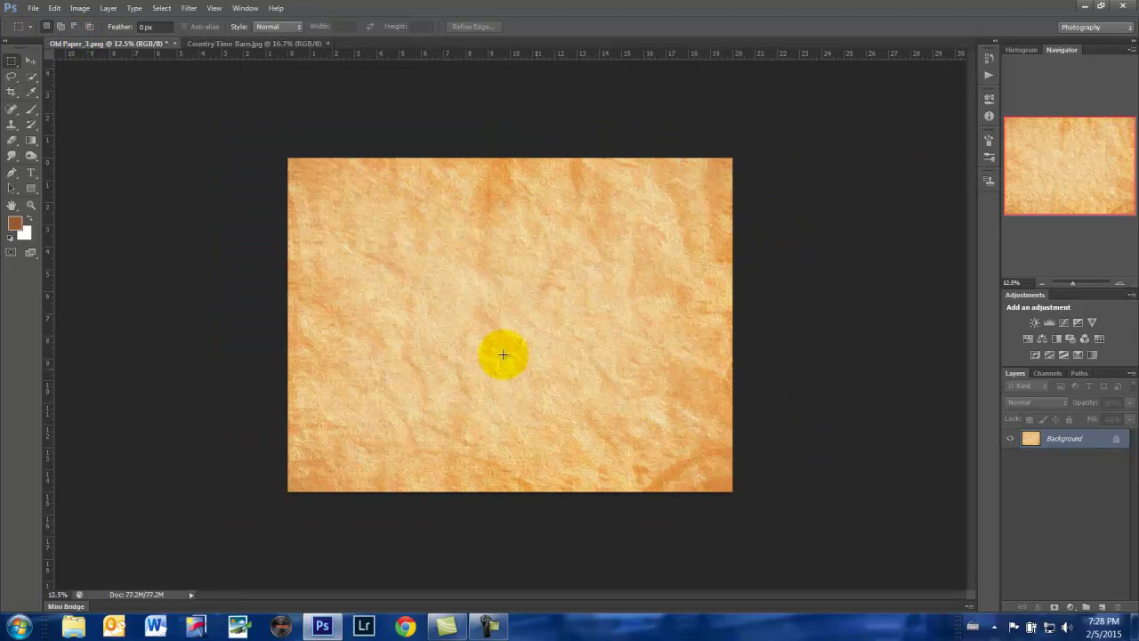
{"action": "left_click", "coordinate": [238, 45]}
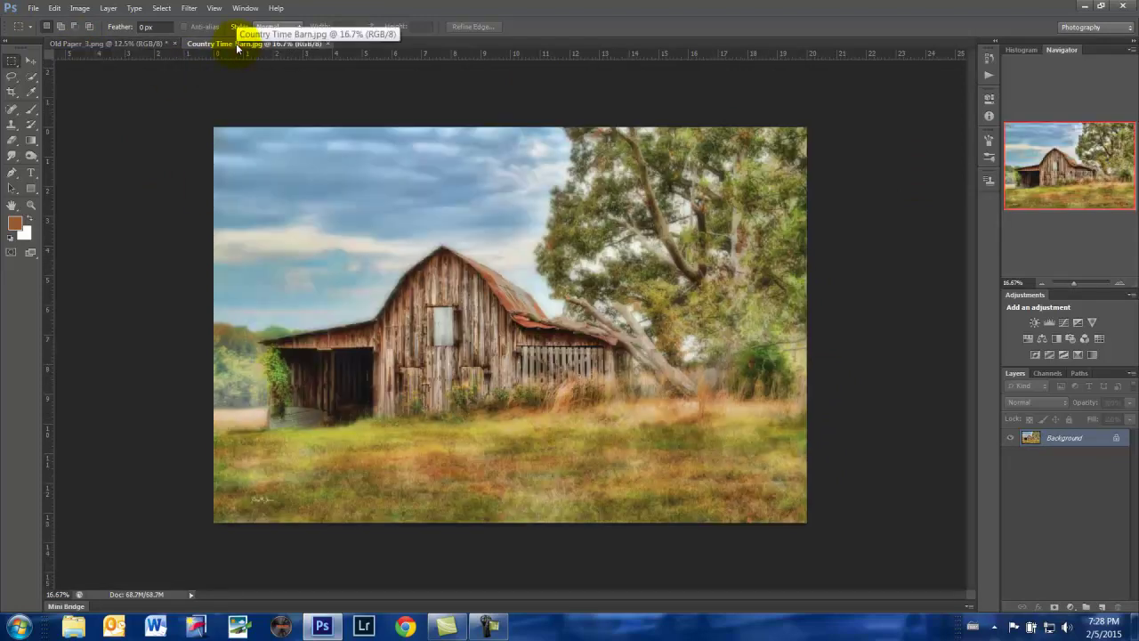
{"action": "key", "text": "ctrl+a"}
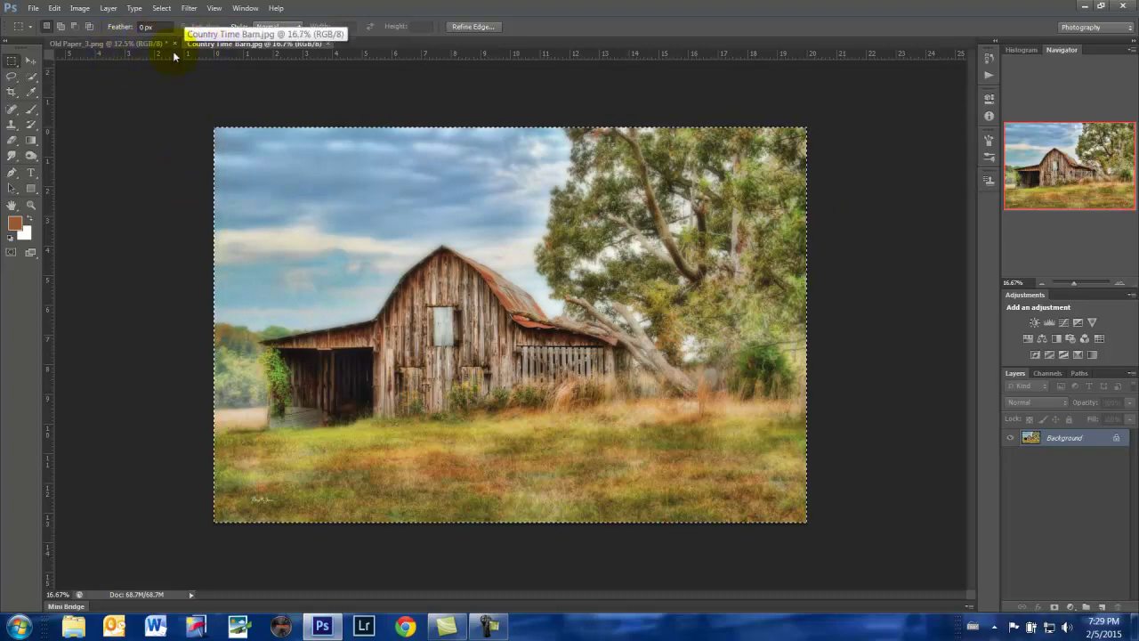
{"action": "left_click", "coordinate": [149, 44]}
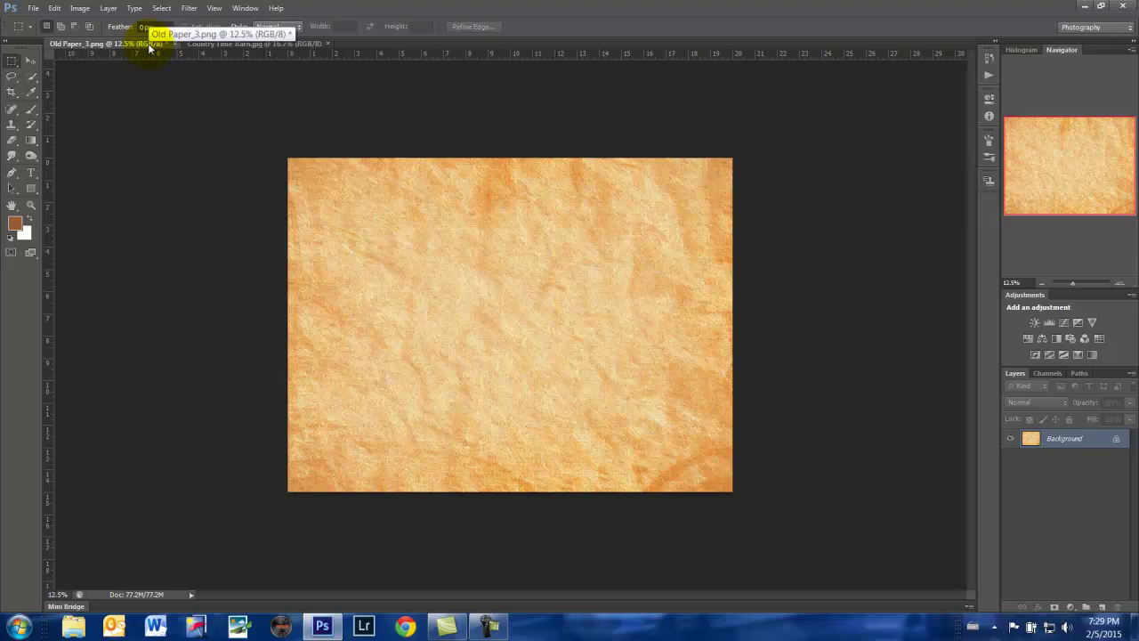
{"action": "key", "text": "ctrl+v"}
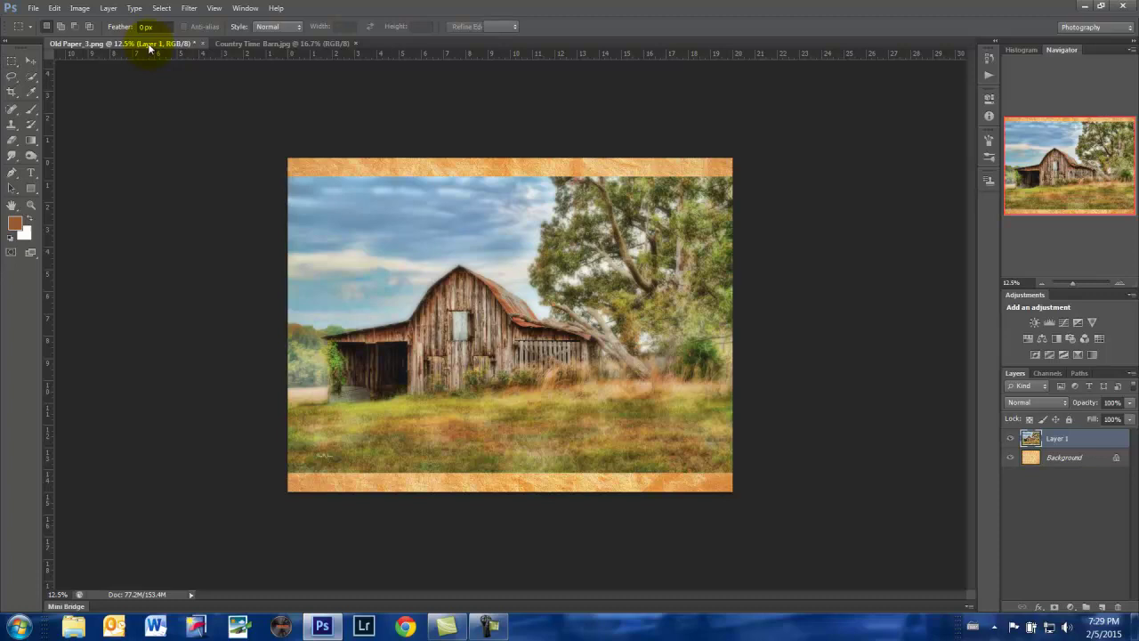
- Free-transform the barn layer to about 116%, shifting it to cover the entire paper canvas
{"action": "key", "text": "ctrl+t"}
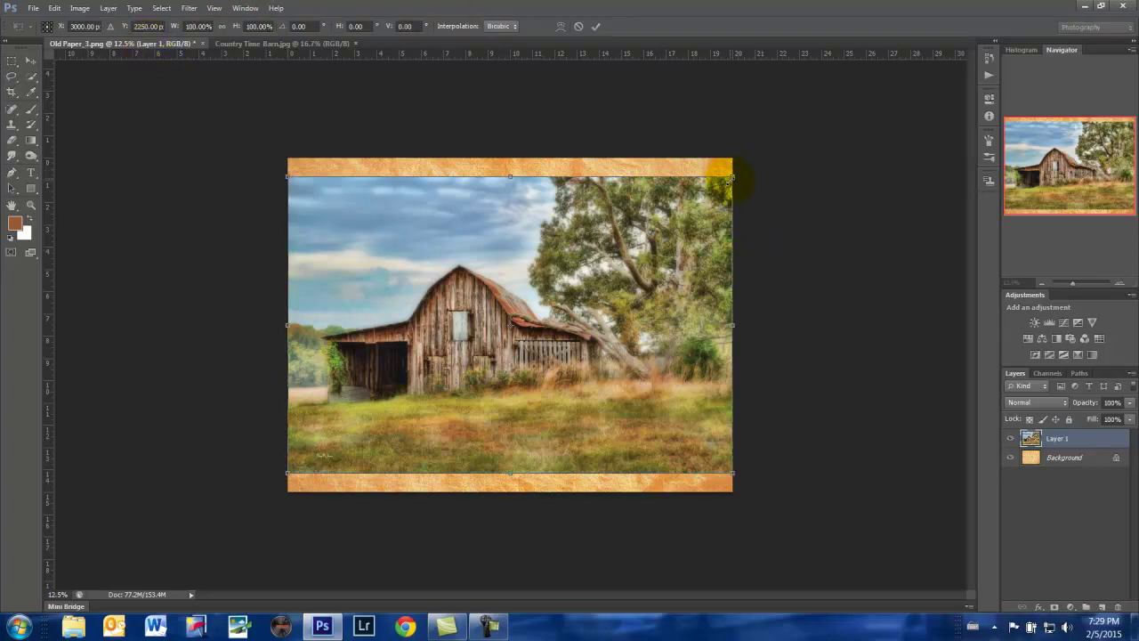
{"action": "left_click_drag", "start_coordinate": [731, 179], "coordinate": [762, 142]}
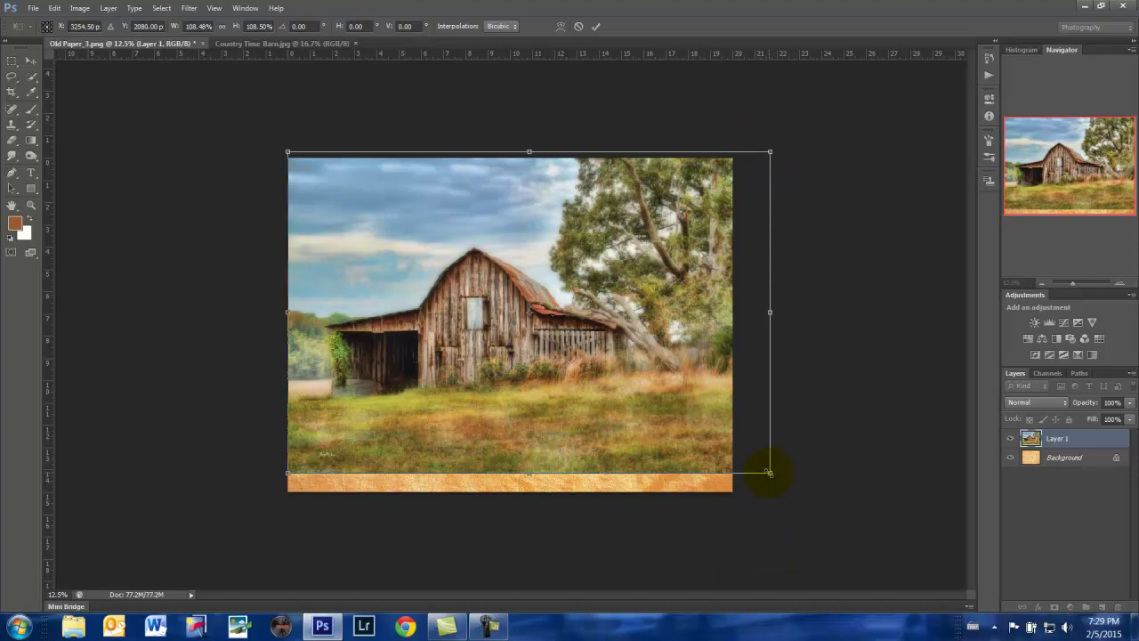
{"action": "left_click_drag", "start_coordinate": [769, 472], "coordinate": [791, 514]}
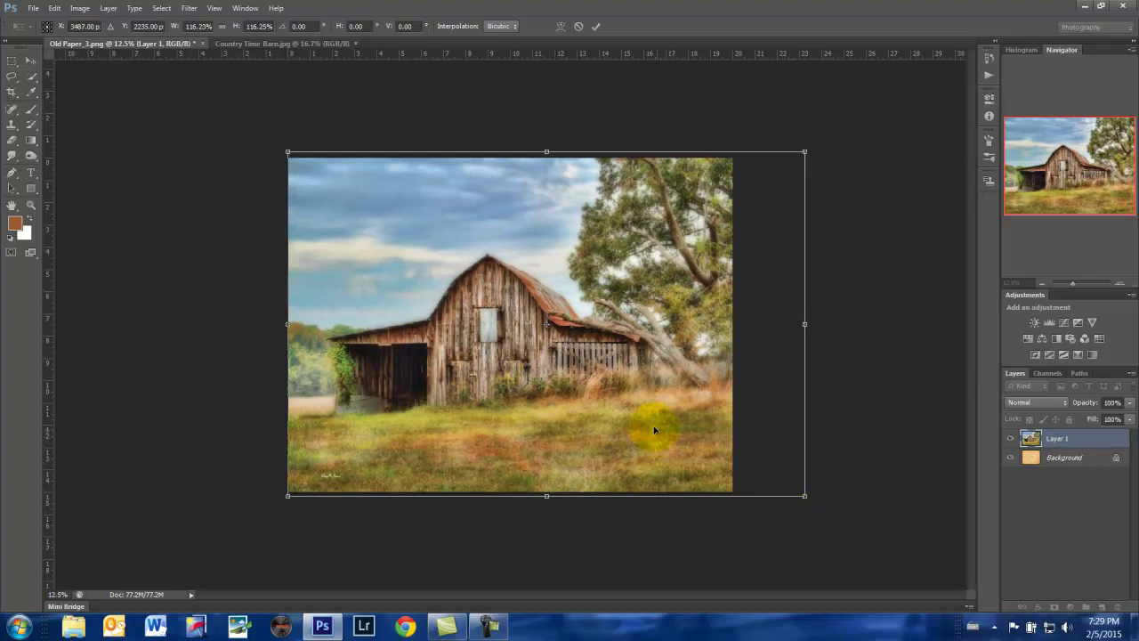
{"action": "left_click_drag", "start_coordinate": [653, 430], "coordinate": [637, 428]}
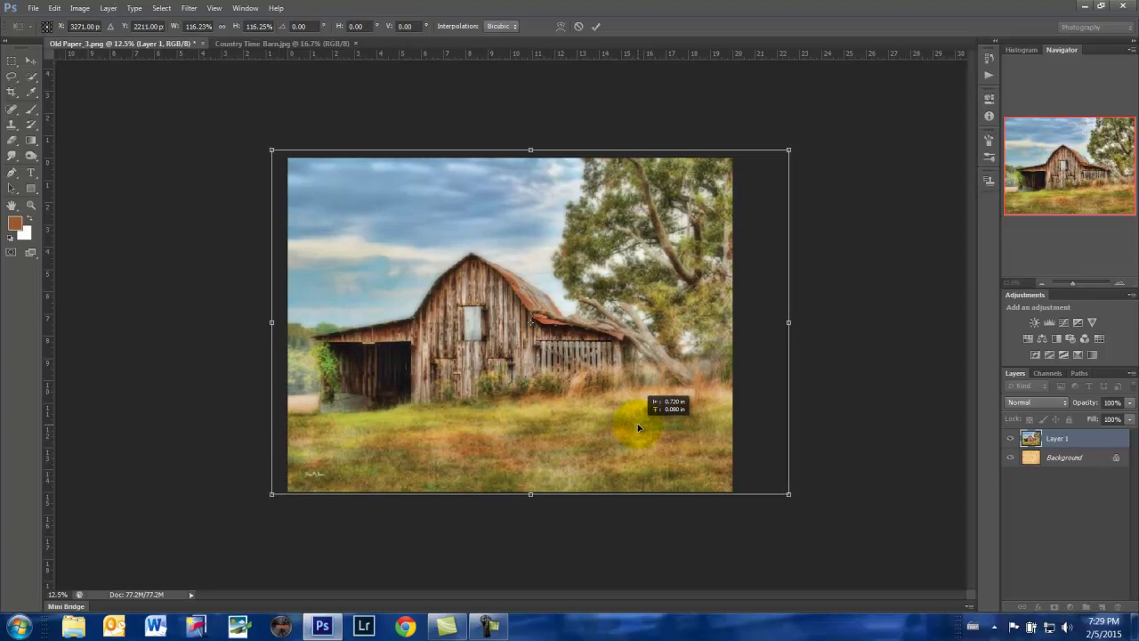
{"action": "left_click_drag", "start_coordinate": [637, 428], "coordinate": [636, 432]}
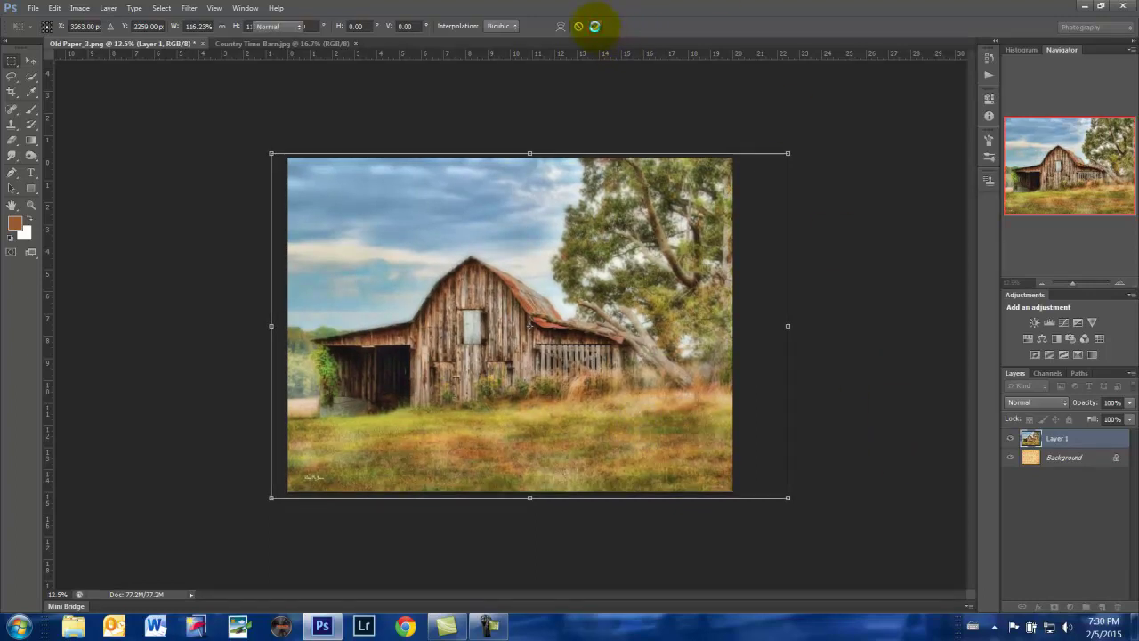
{"action": "left_click", "coordinate": [595, 26]}
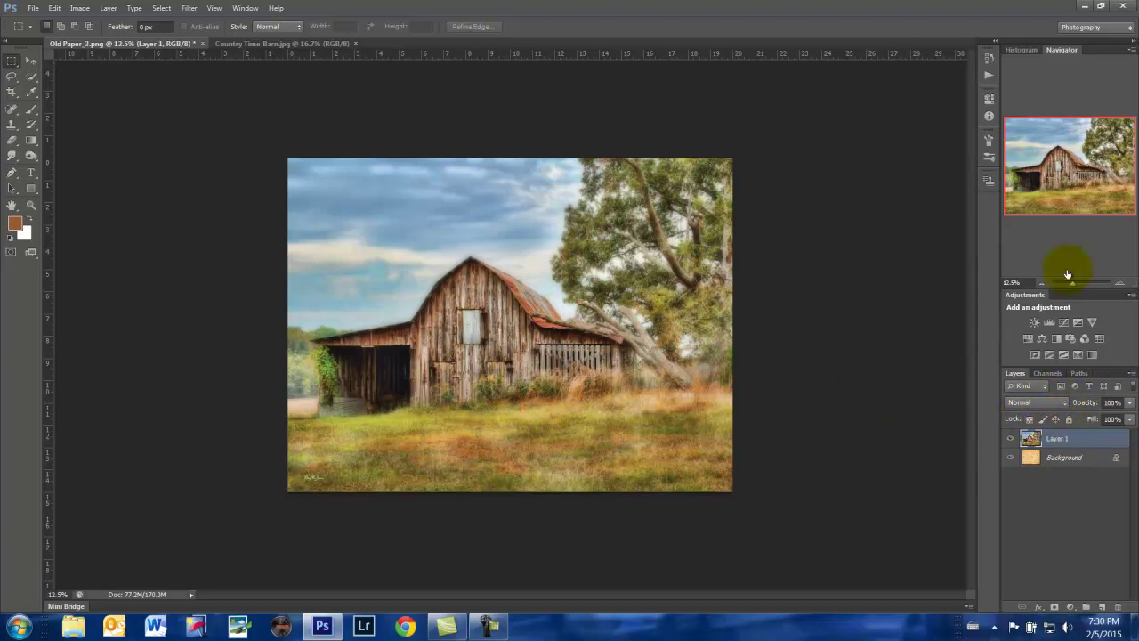
- Try Luminosity, Color, Normal and Dissolve blending on Layer 1, settling on Multiply
{"action": "left_click", "coordinate": [1065, 403]}
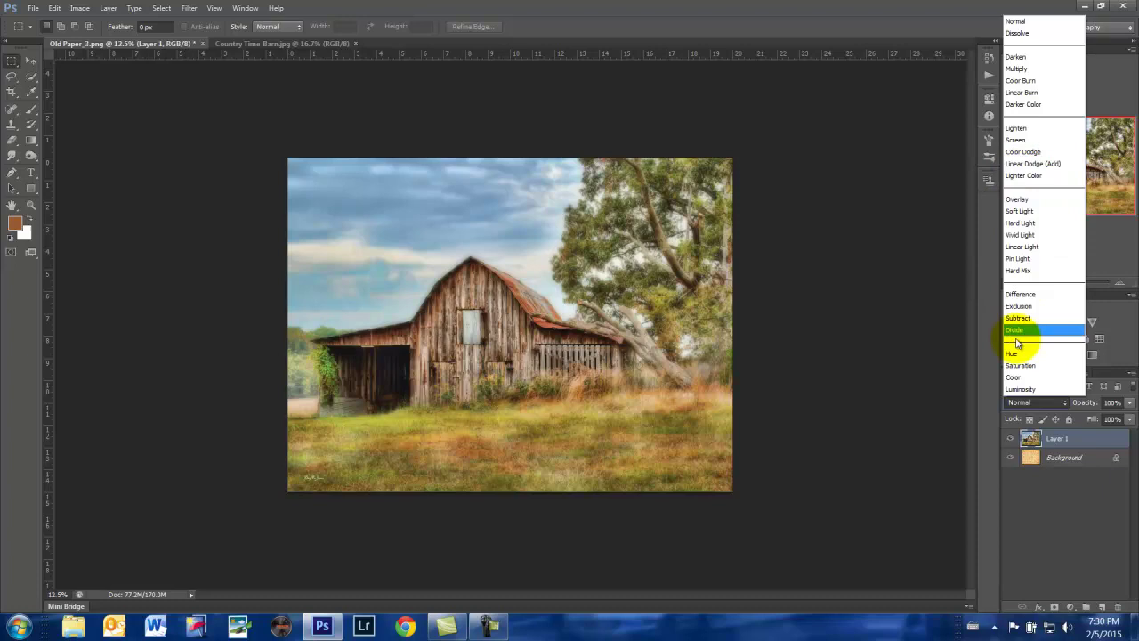
{"action": "left_click", "coordinate": [1055, 408]}
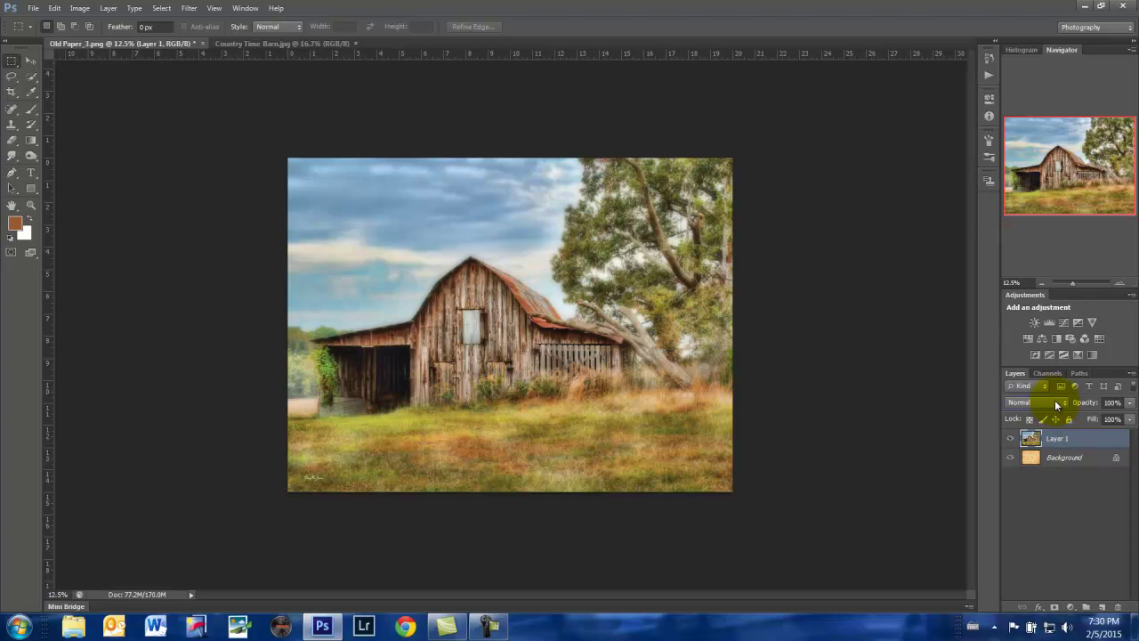
{"action": "key", "text": "shift+alt+y"}
{"action": "key", "text": "shift+alt+c"}
{"action": "key", "text": "shift+alt+y"}
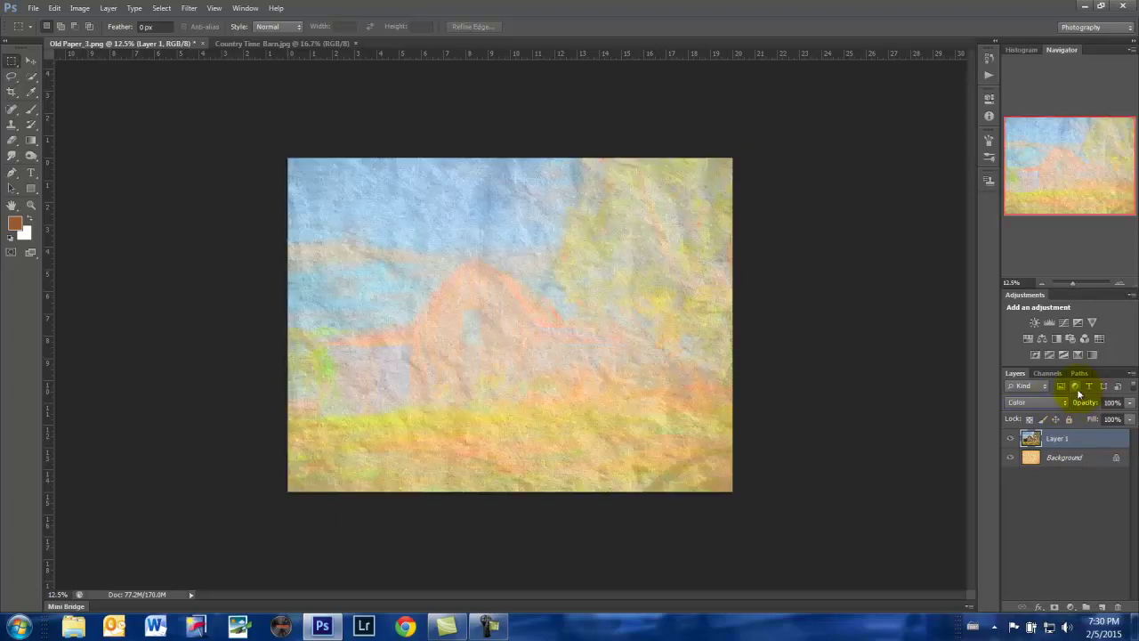
{"action": "left_click", "coordinate": [1066, 402]}
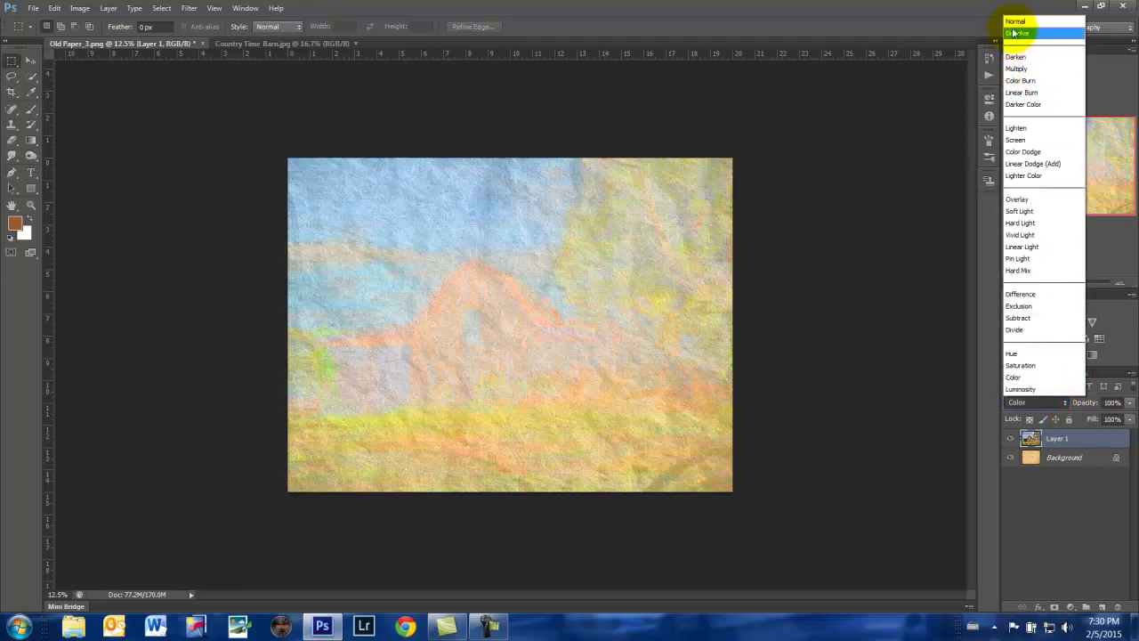
{"action": "left_click", "coordinate": [1015, 21]}
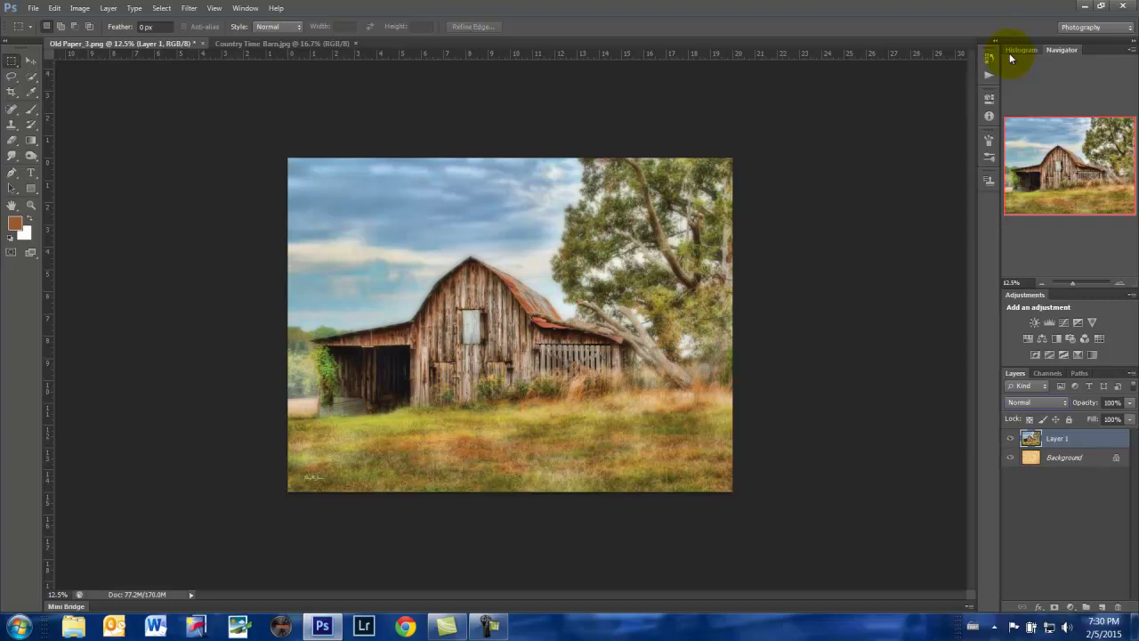
{"action": "key", "text": "shift+plus"}
{"action": "key", "text": "shift+plus"}
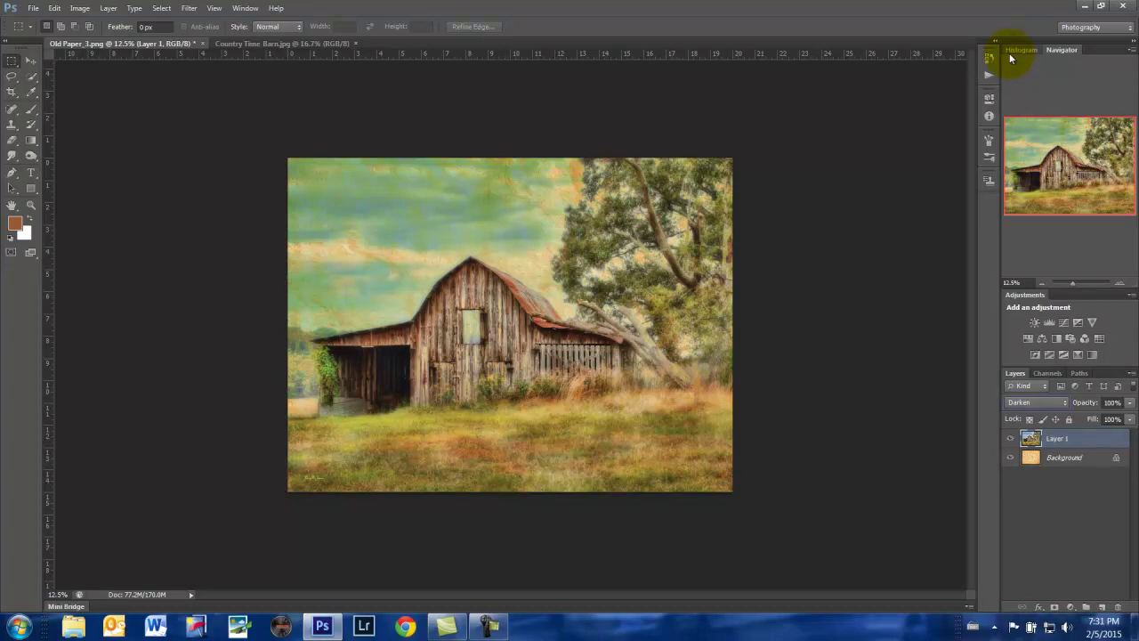
{"action": "key", "text": "shift+plus"}
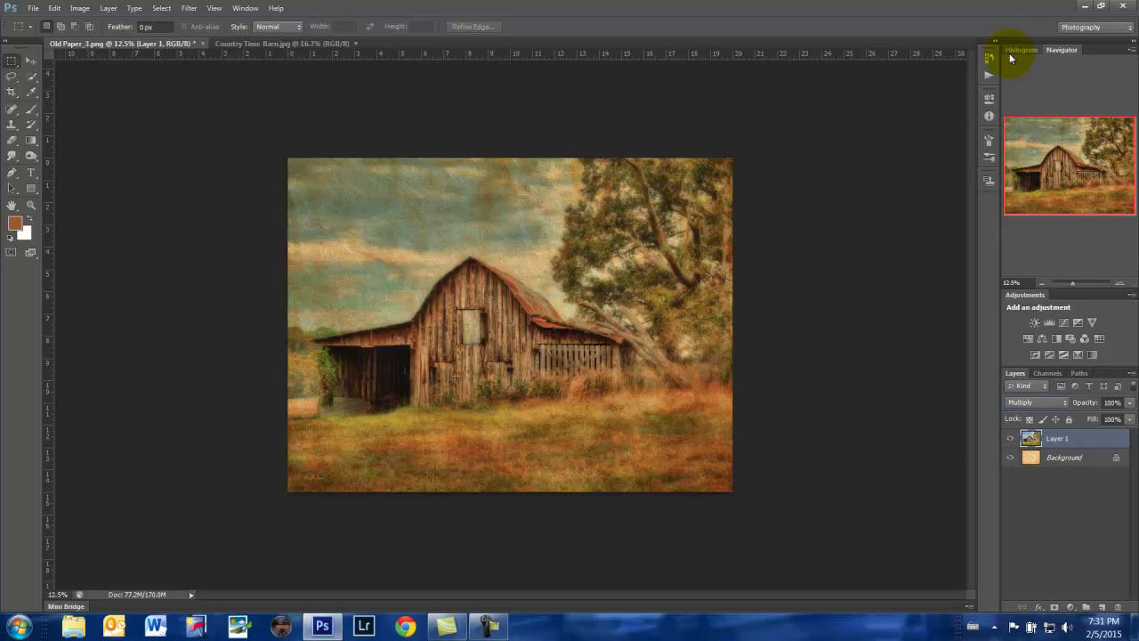
{"action": "left_click", "coordinate": [1066, 402]}
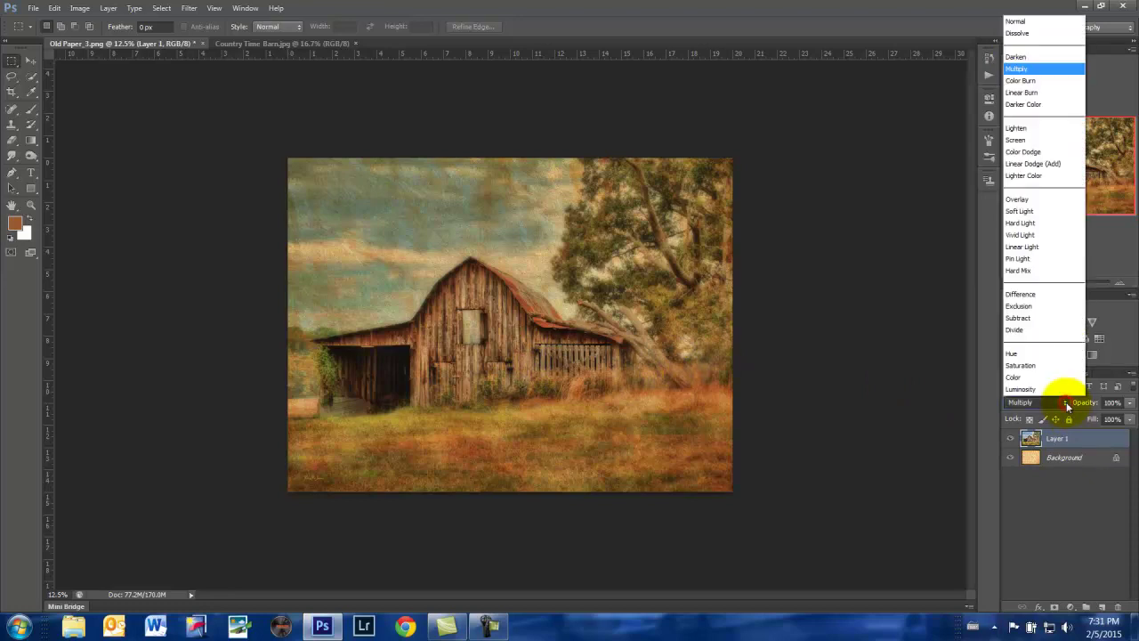
{"action": "left_click", "coordinate": [904, 433]}
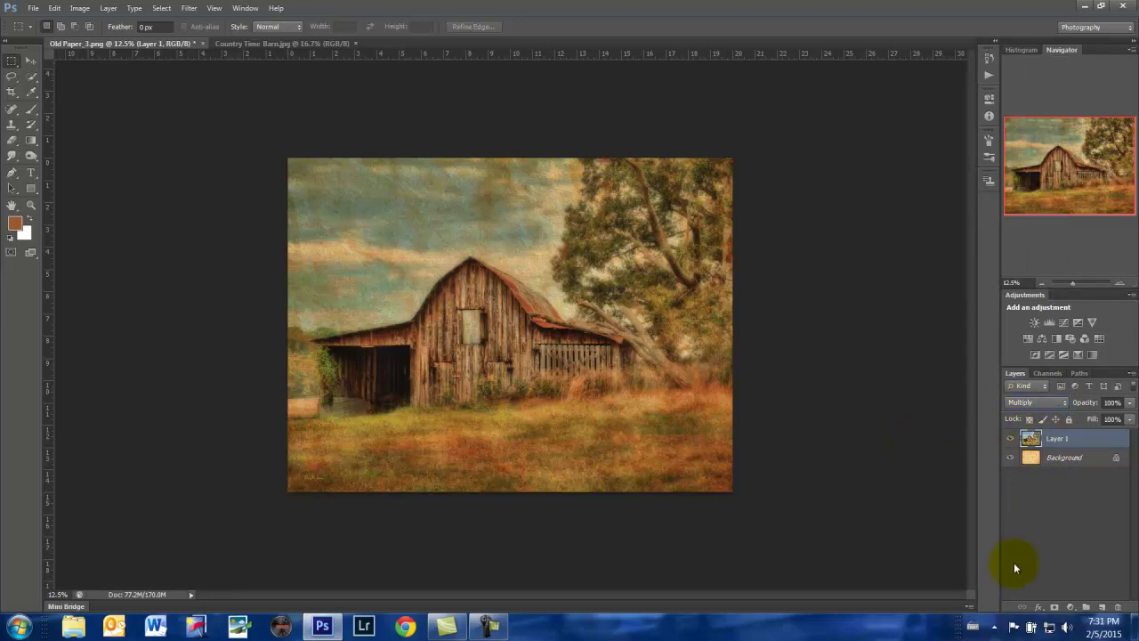
{"action": "key", "text": "shift+plus"}
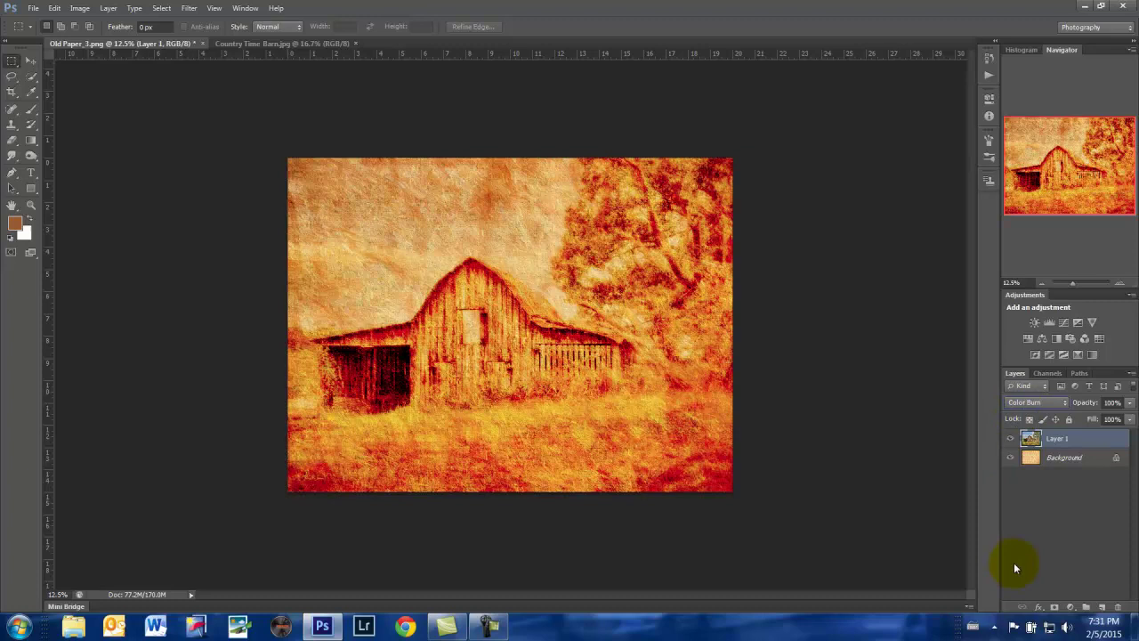
{"action": "key", "text": "shift+plus"}
{"action": "key", "text": "shift+plus"}
{"action": "key", "text": "shift+plus"}
{"action": "key", "text": "shift+plus"}
{"action": "key", "text": "shift+plus"}
{"action": "key", "text": "shift+plus"}
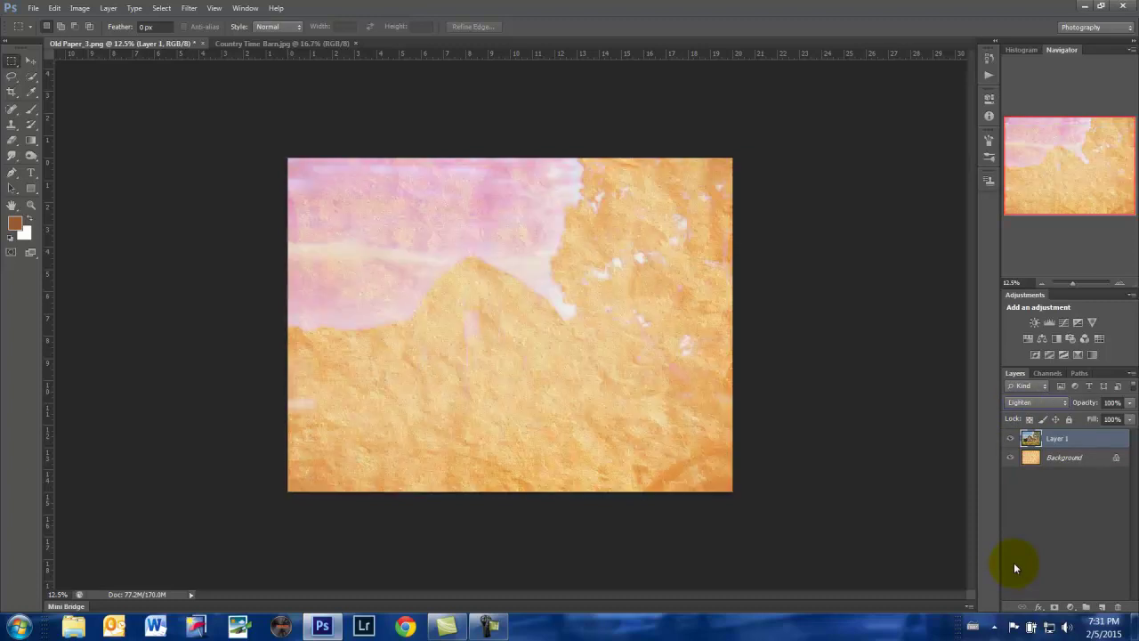
{"action": "key", "text": "shift+plus"}
{"action": "key", "text": "shift+plus"}
{"action": "key", "text": "shift+plus"}
{"action": "key", "text": "shift+plus"}
{"action": "key", "text": "shift+plus"}
{"action": "key", "text": "shift+plus"}
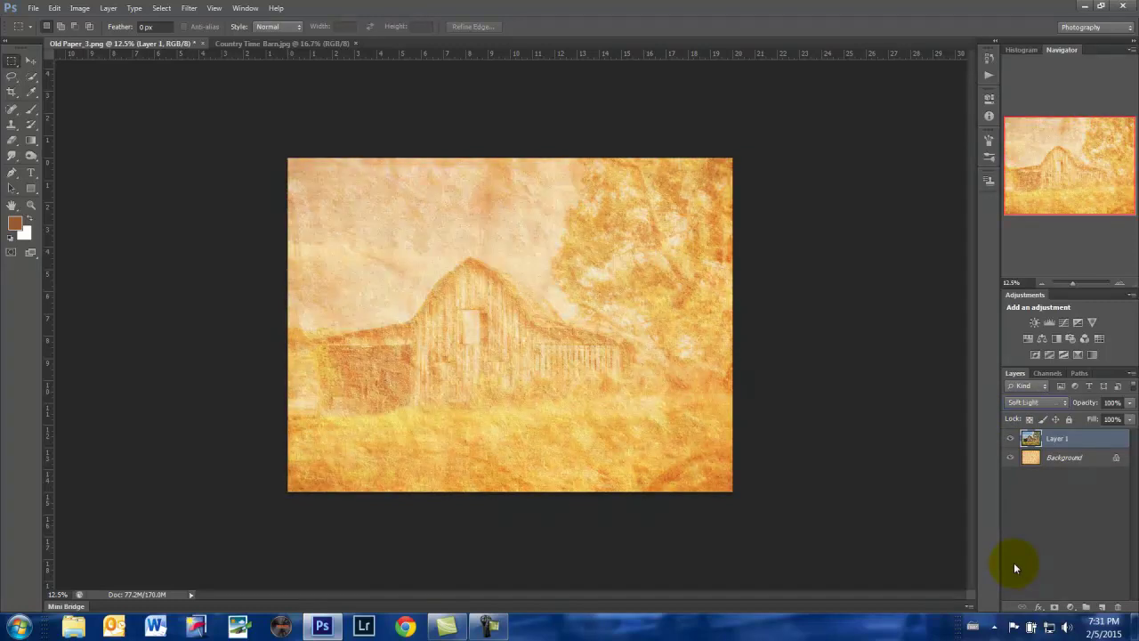
{"action": "key", "text": "shift+plus"}
{"action": "key", "text": "shift+plus"}
{"action": "key", "text": "shift+plus"}
{"action": "key", "text": "shift+plus"}
{"action": "key", "text": "shift+plus"}
{"action": "key", "text": "shift+plus"}
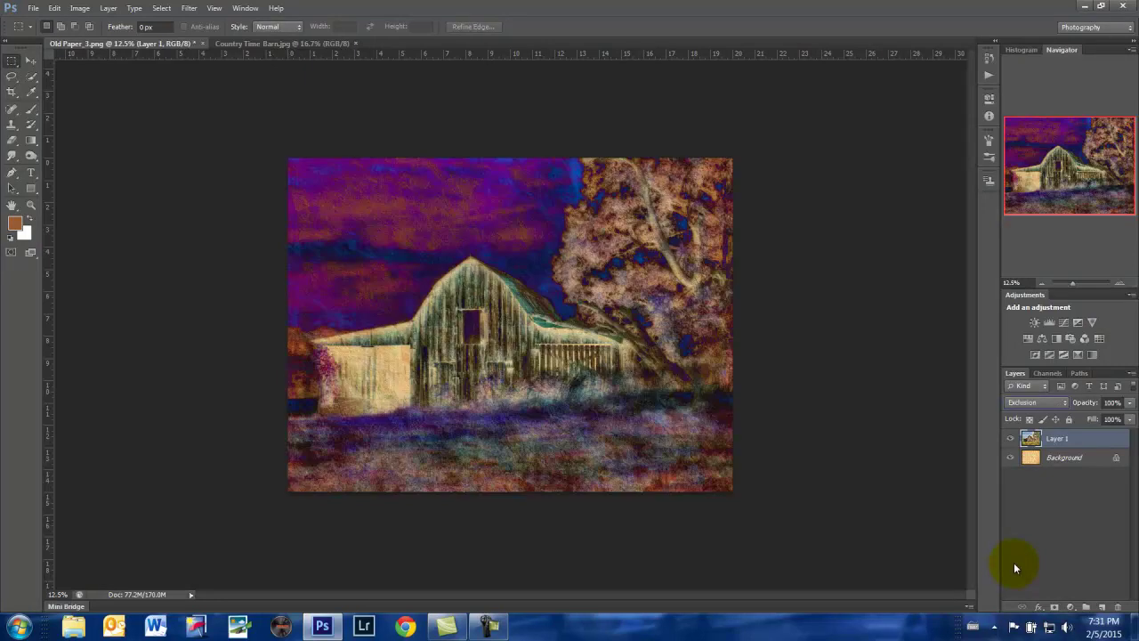
{"action": "key", "text": "shift+plus"}
{"action": "key", "text": "shift+plus"}
{"action": "key", "text": "shift+plus"}
{"action": "key", "text": "shift+plus"}
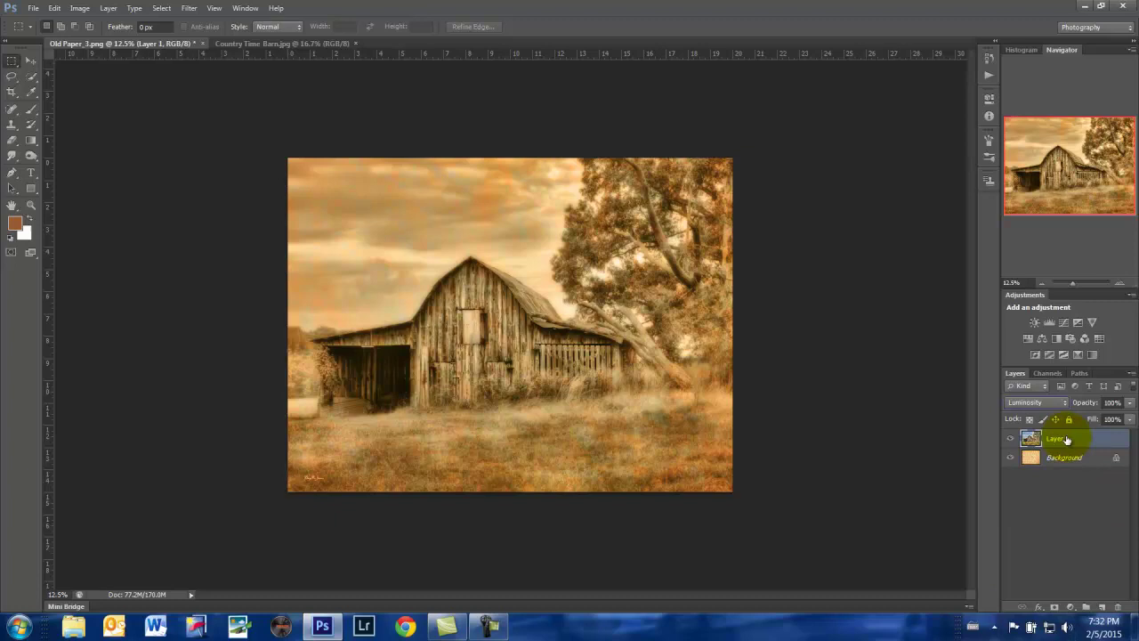
{"action": "left_click", "coordinate": [1061, 406]}
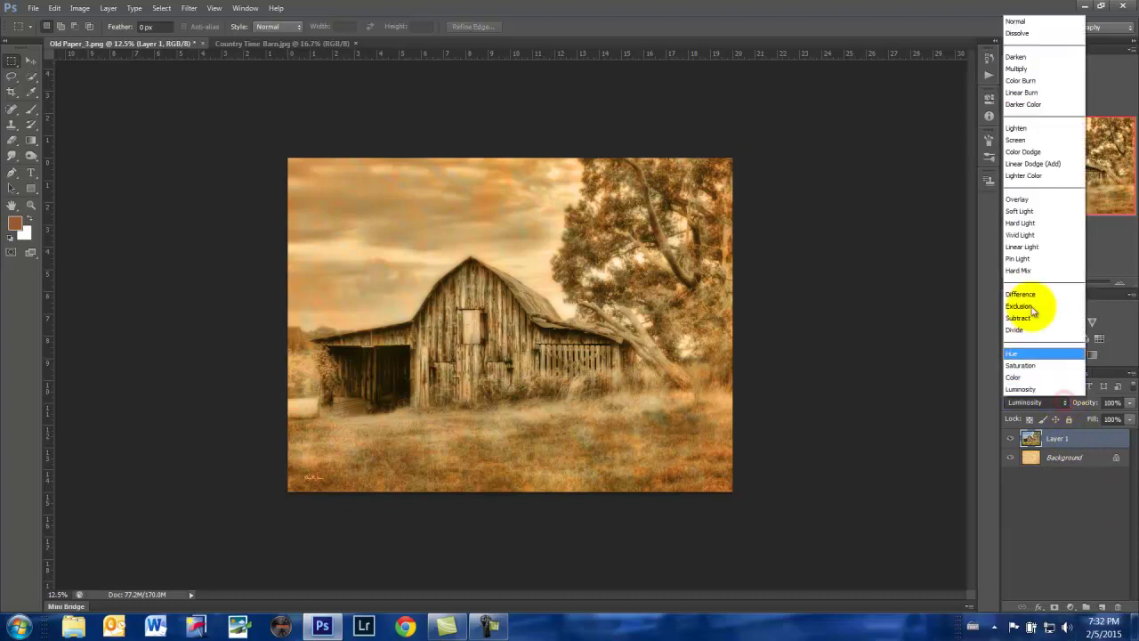
{"action": "left_click", "coordinate": [1032, 70]}
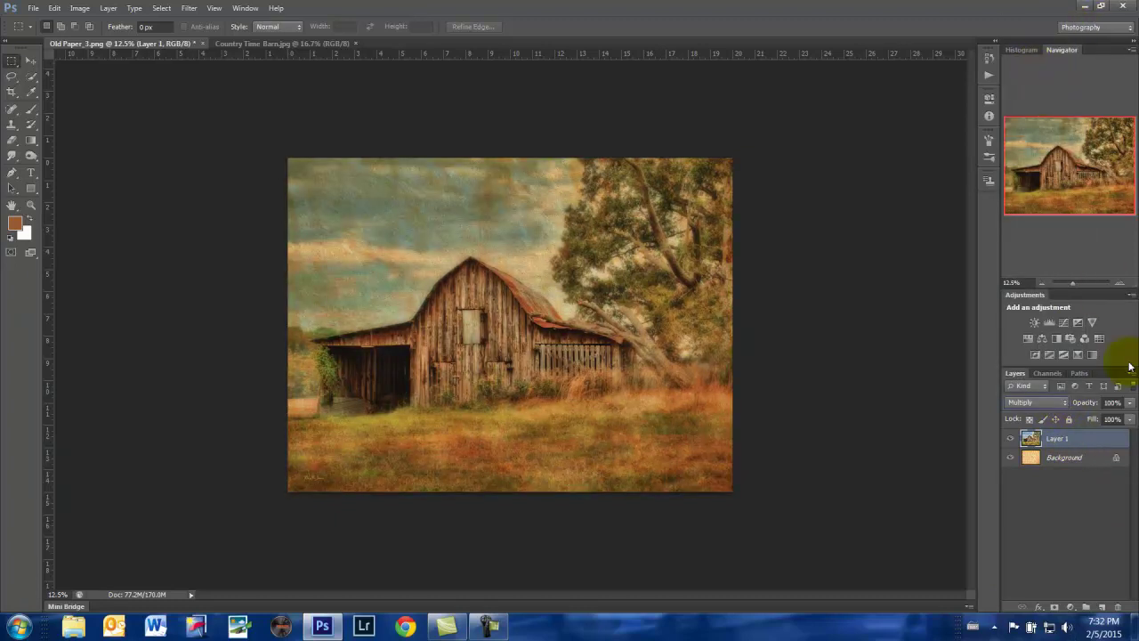
- Add a Curves adjustment layer, auto-brighten it, tweak a point to 157 in / 218 out
{"action": "left_click", "coordinate": [1070, 609]}
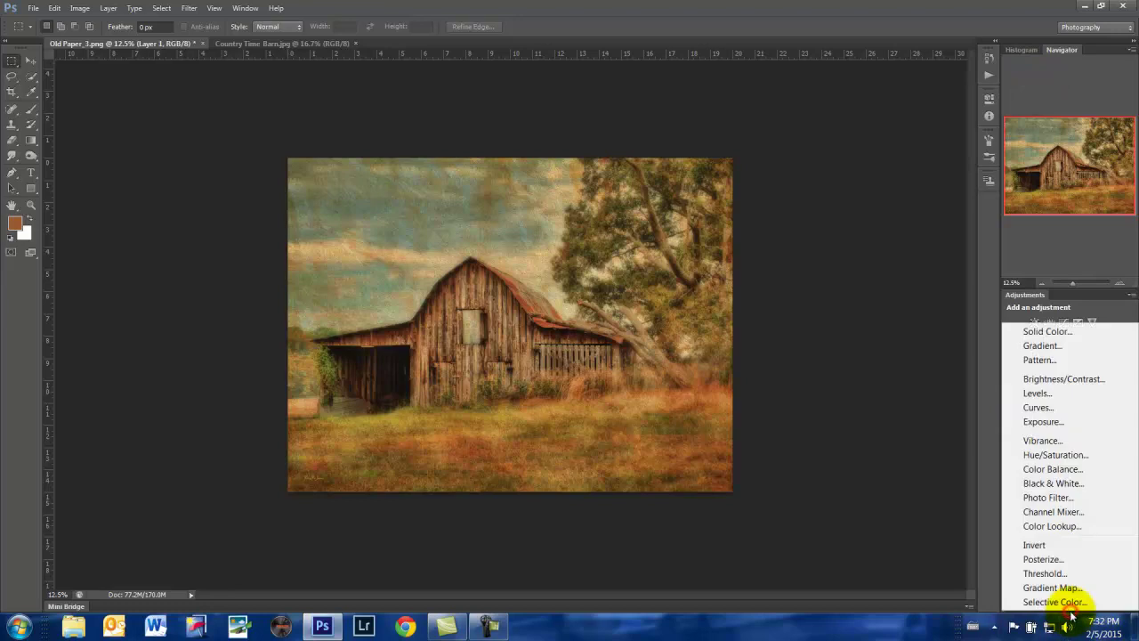
{"action": "left_click", "coordinate": [1049, 409]}
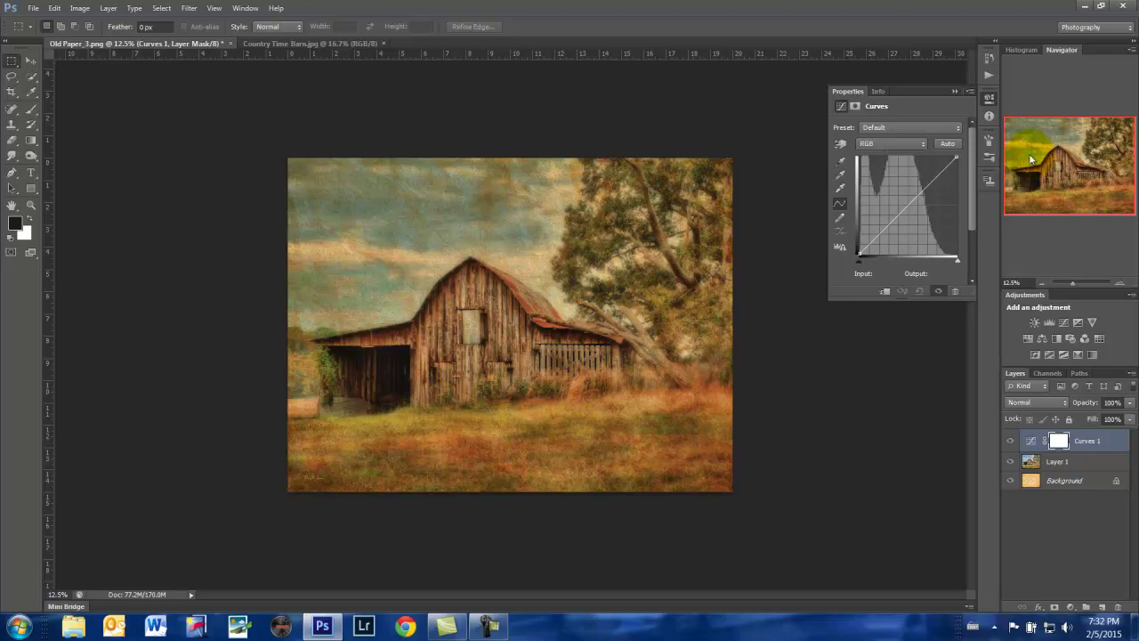
{"action": "left_click", "coordinate": [950, 145]}
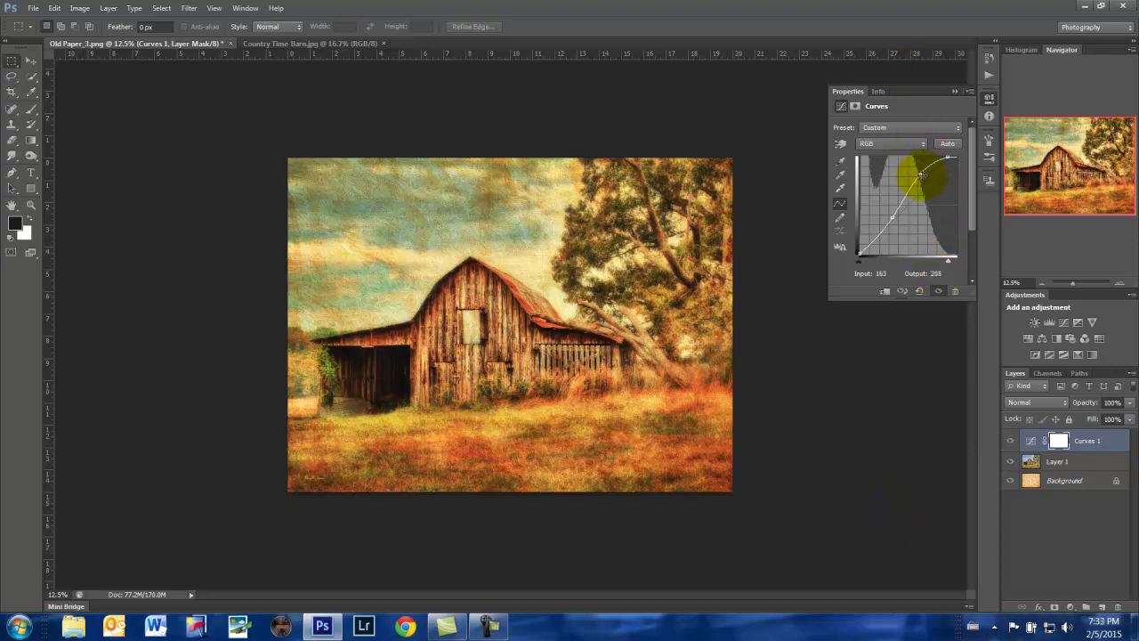
{"action": "left_click", "coordinate": [920, 173]}
{"action": "mouse_move", "coordinate": [920, 174]}
{"action": "left_mouse_down"}
{"action": "mouse_move", "coordinate": [931, 178]}
{"action": "mouse_move", "coordinate": [920, 169]}
{"action": "left_mouse_up"}
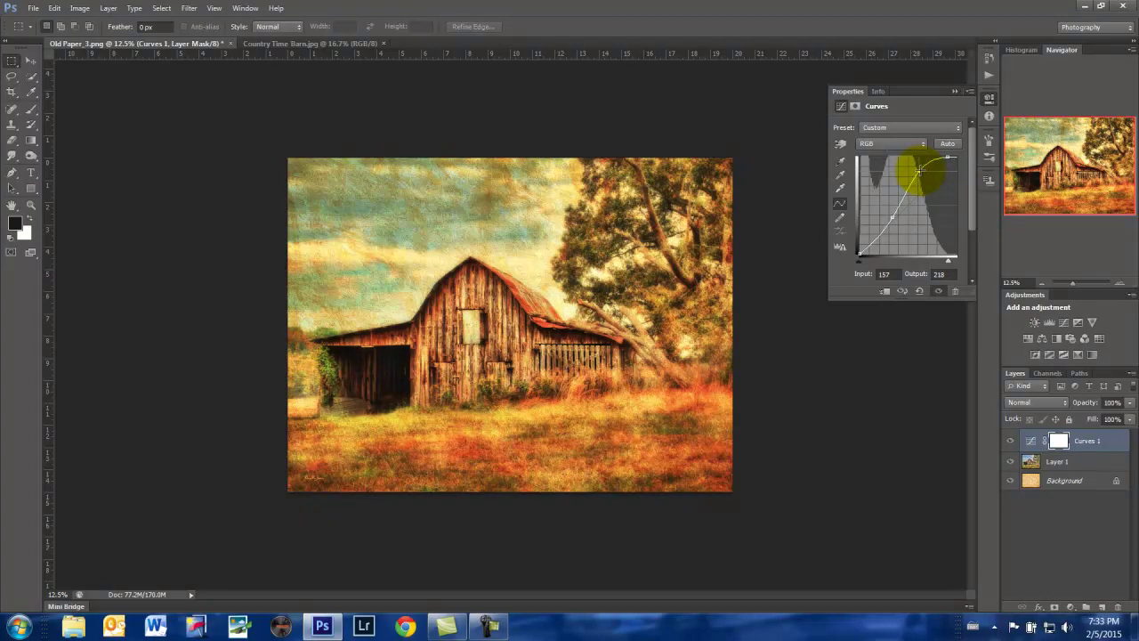
{"action": "left_click", "coordinate": [956, 92]}
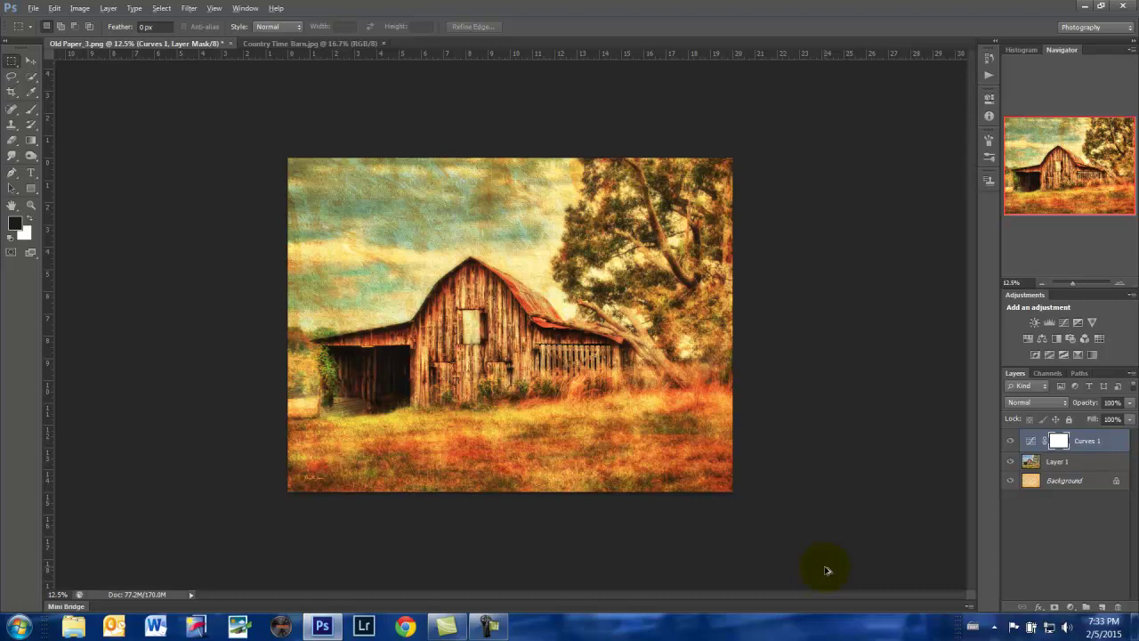
- Stamp all visible layers into a merged Layer 2 and bring up the Topaz Labs filters
{"action": "key", "text": "ctrl+shift+alt+e"}
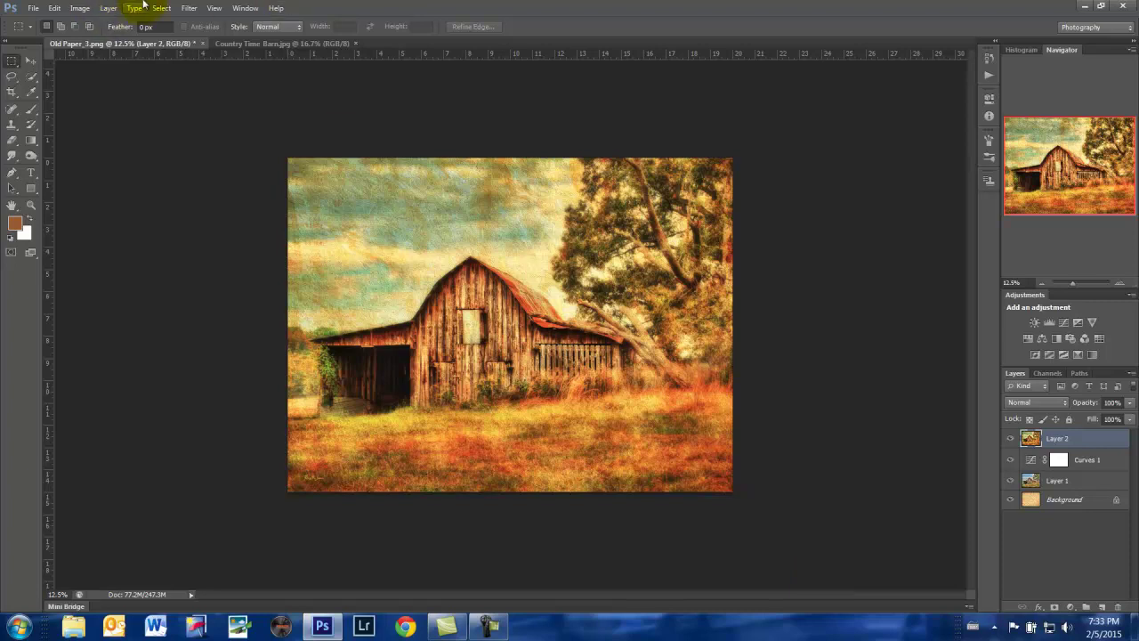
{"action": "left_click", "coordinate": [189, 8]}
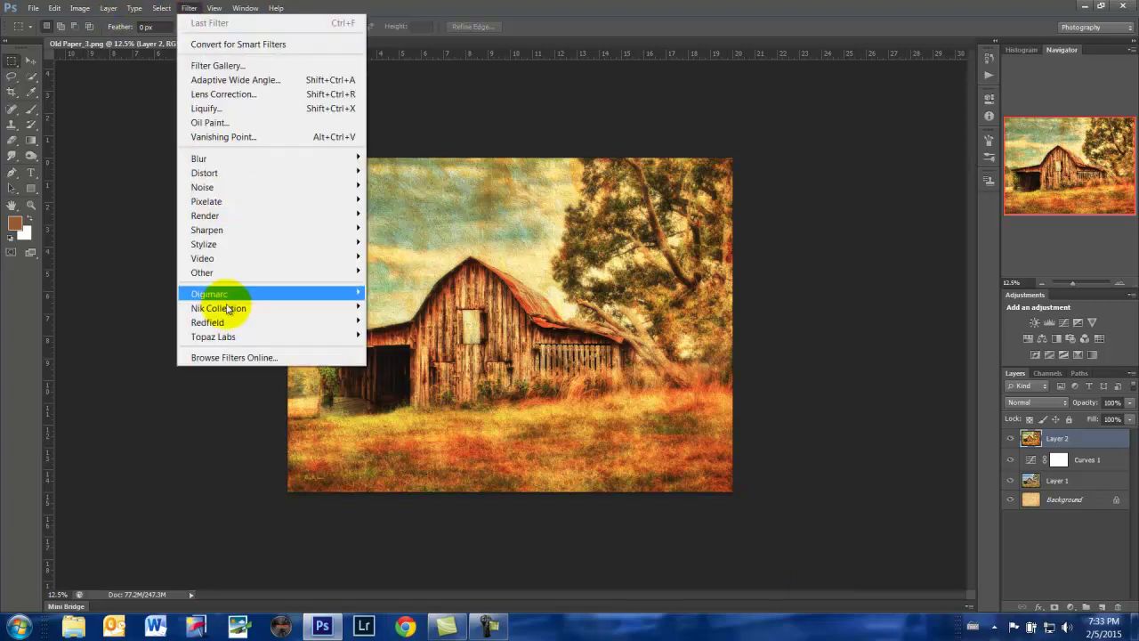
{"action": "mouse_move", "coordinate": [230, 334]}
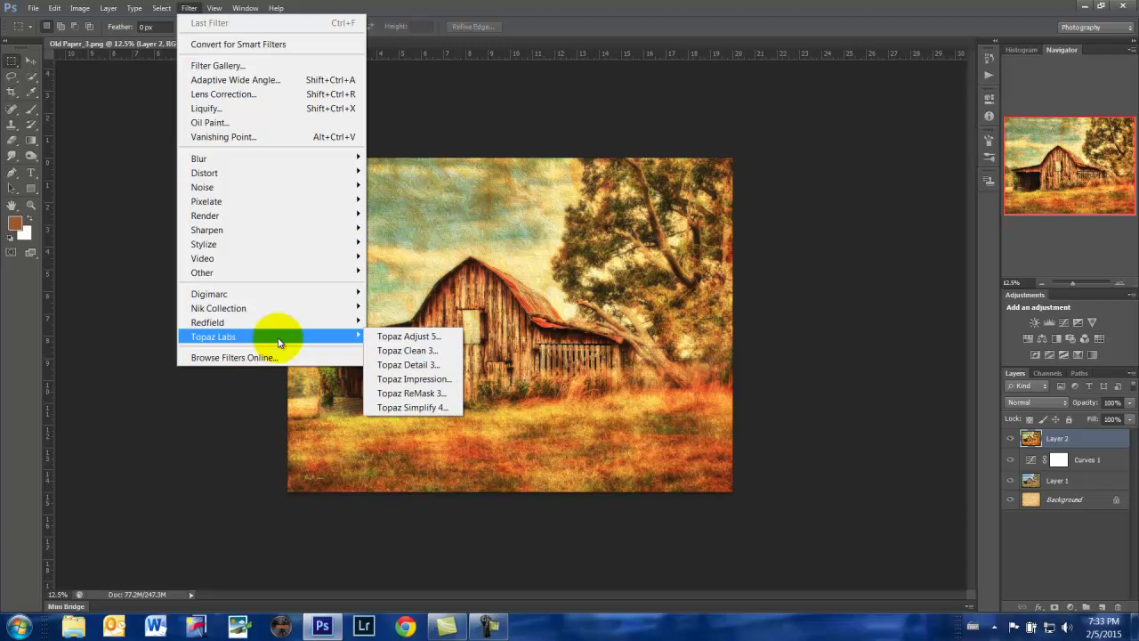
- Launch Topaz Impression from the Topaz Labs filter submenu on the merged Layer 2
{"action": "left_click", "coordinate": [408, 380]}
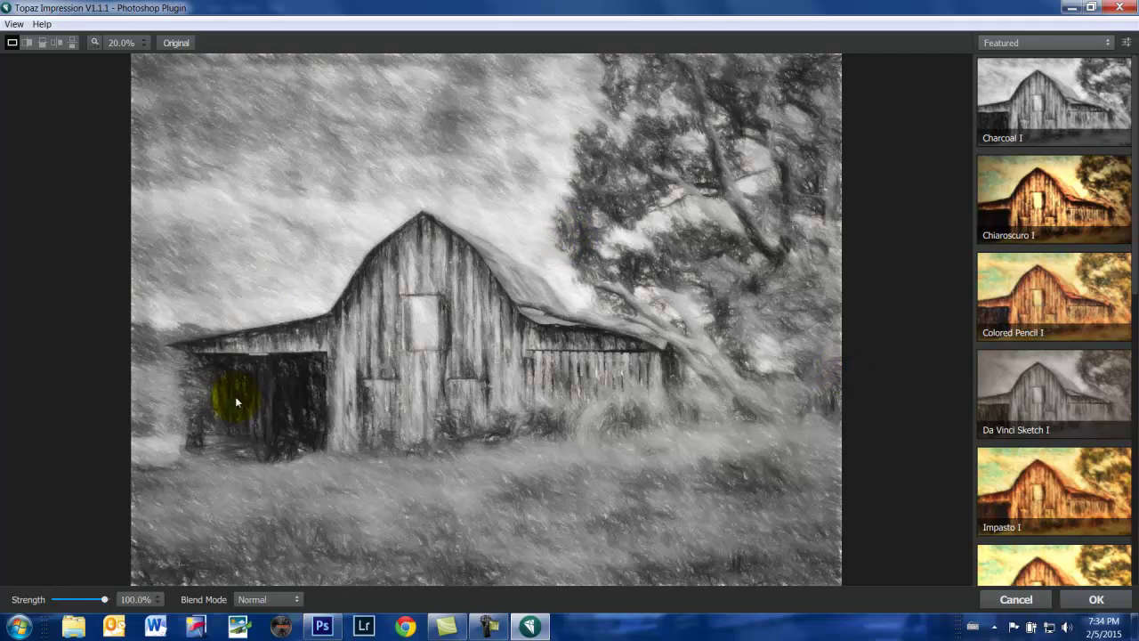
- Apply the Charcoal I preset with its texture background colour set to #958e7f
{"action": "left_click", "coordinate": [1053, 105]}
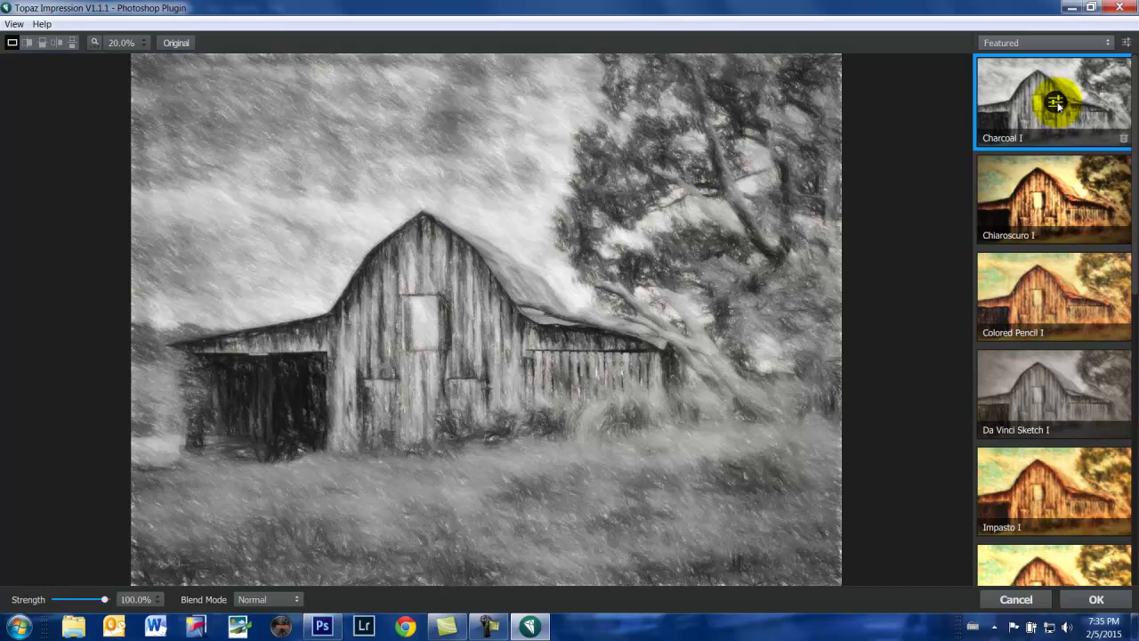
{"action": "left_click", "coordinate": [1055, 104]}
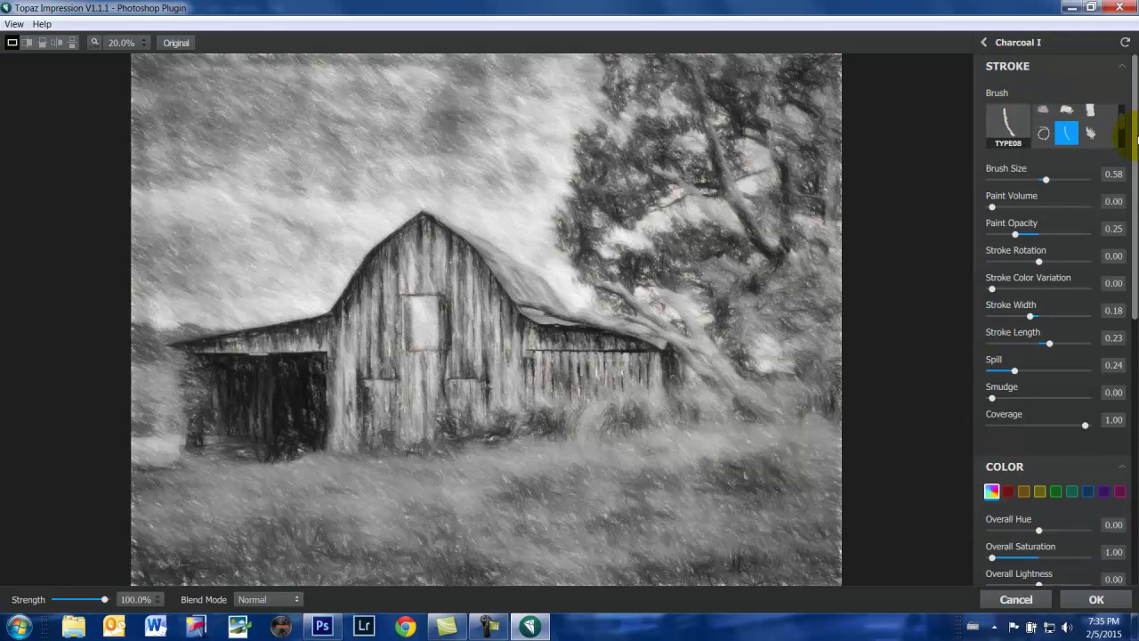
{"action": "left_click_drag", "start_coordinate": [1133, 133], "coordinate": [1113, 441]}
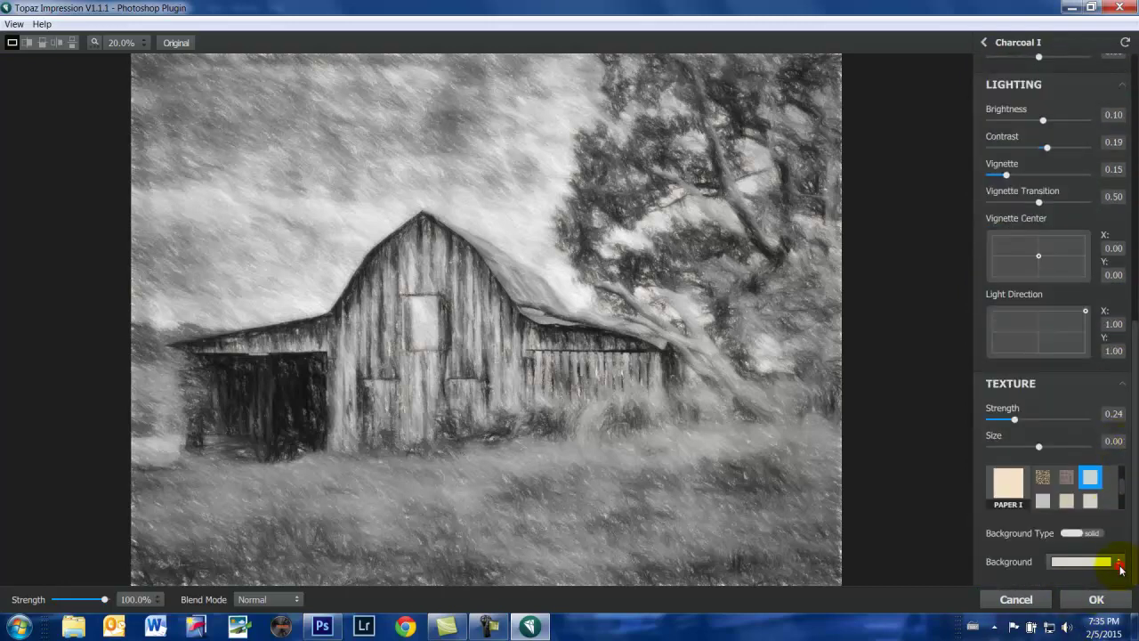
{"action": "left_click", "coordinate": [1118, 564]}
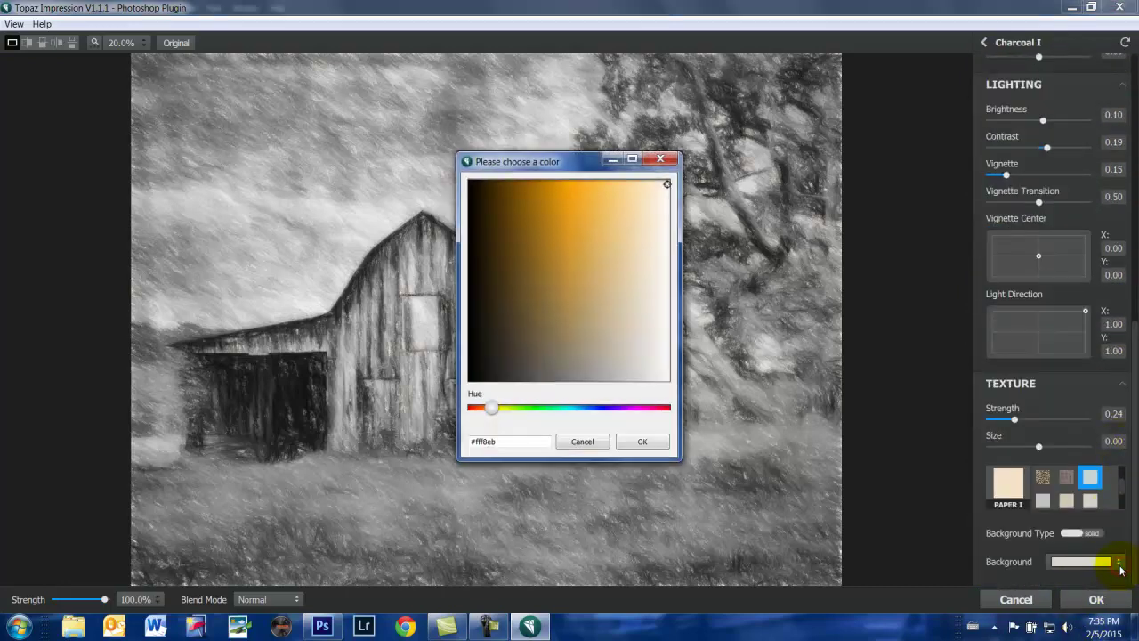
{"action": "left_click", "coordinate": [578, 364]}
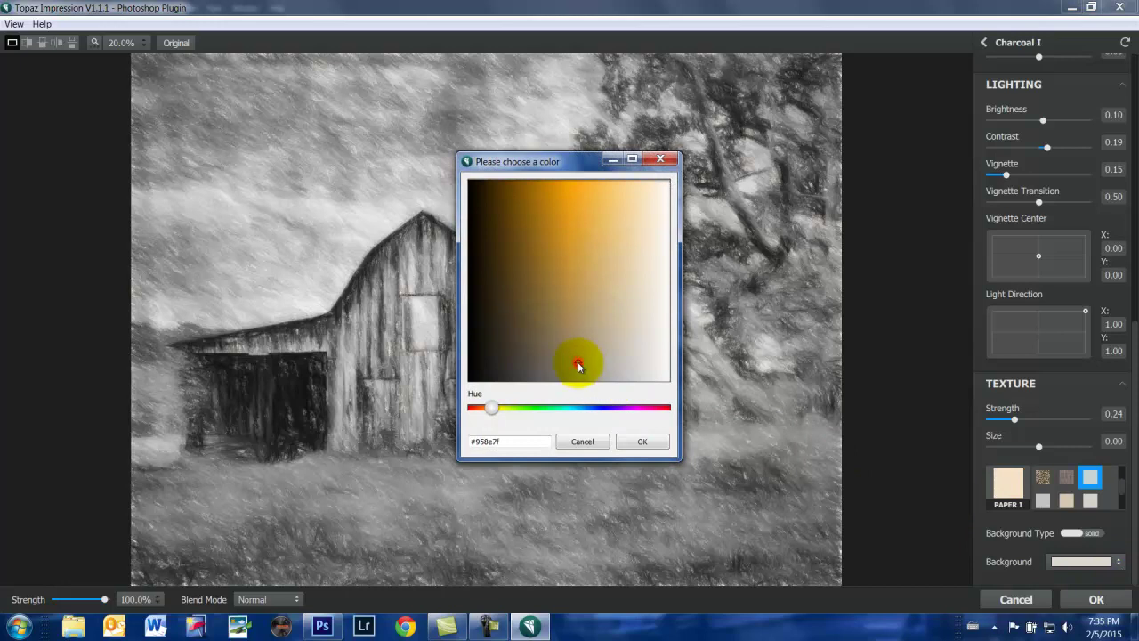
{"action": "left_click", "coordinate": [640, 441]}
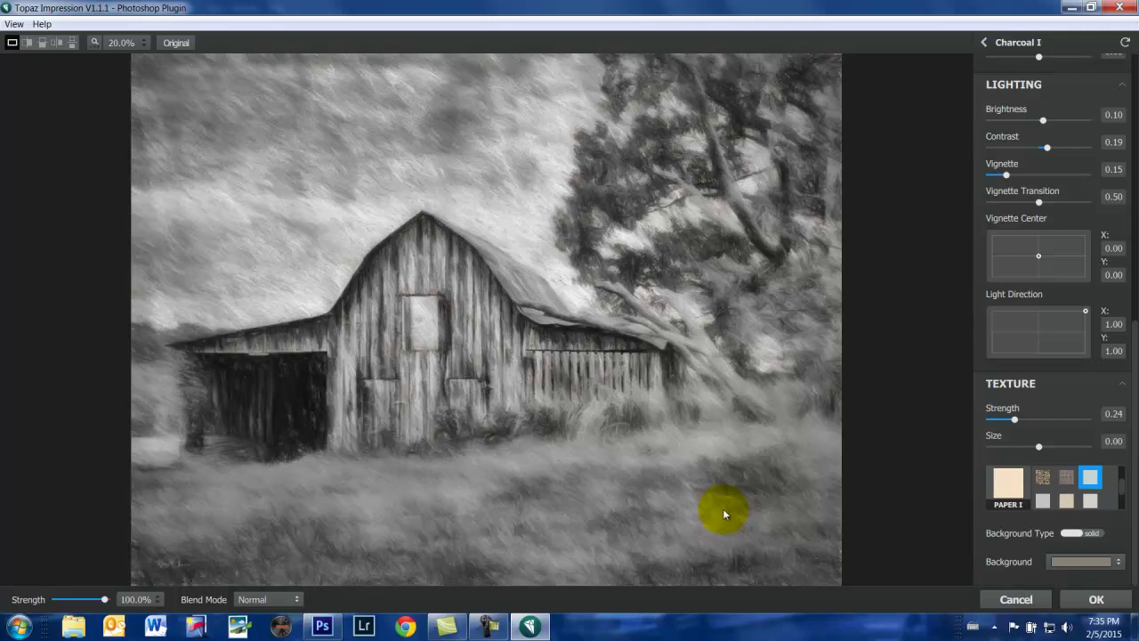
{"action": "left_click", "coordinate": [986, 43]}
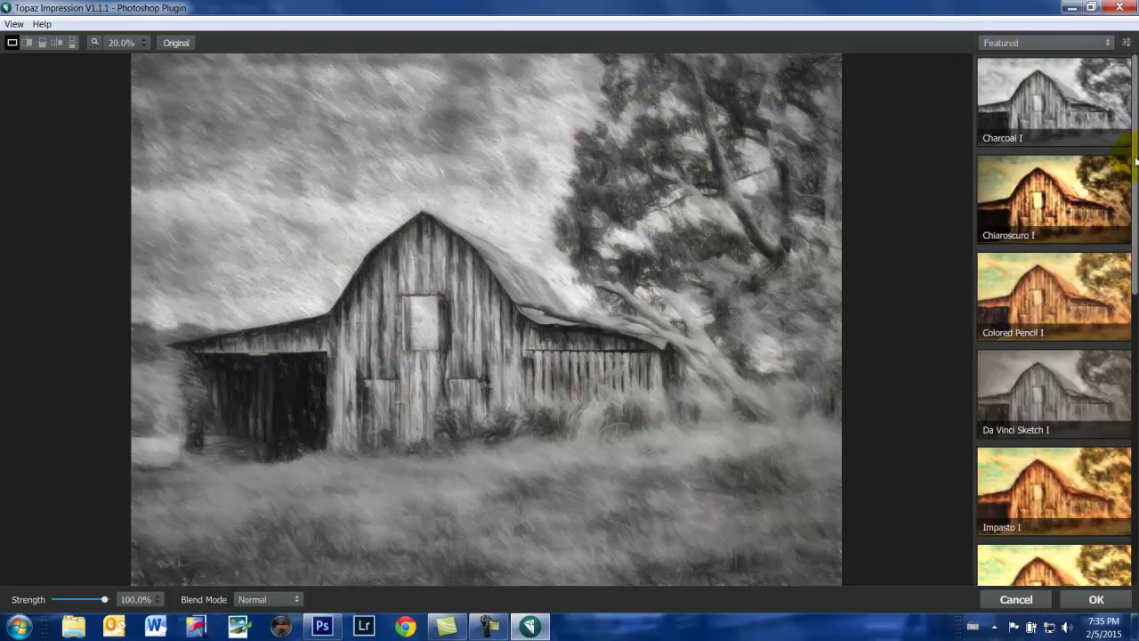
- Scroll down the Featured presets and apply Impasto I to the barn image
{"action": "mouse_move", "coordinate": [1135, 182]}
{"action": "left_mouse_down"}
{"action": "mouse_move", "coordinate": [1132, 443]}
{"action": "mouse_move", "coordinate": [1129, 333]}
{"action": "left_mouse_up"}
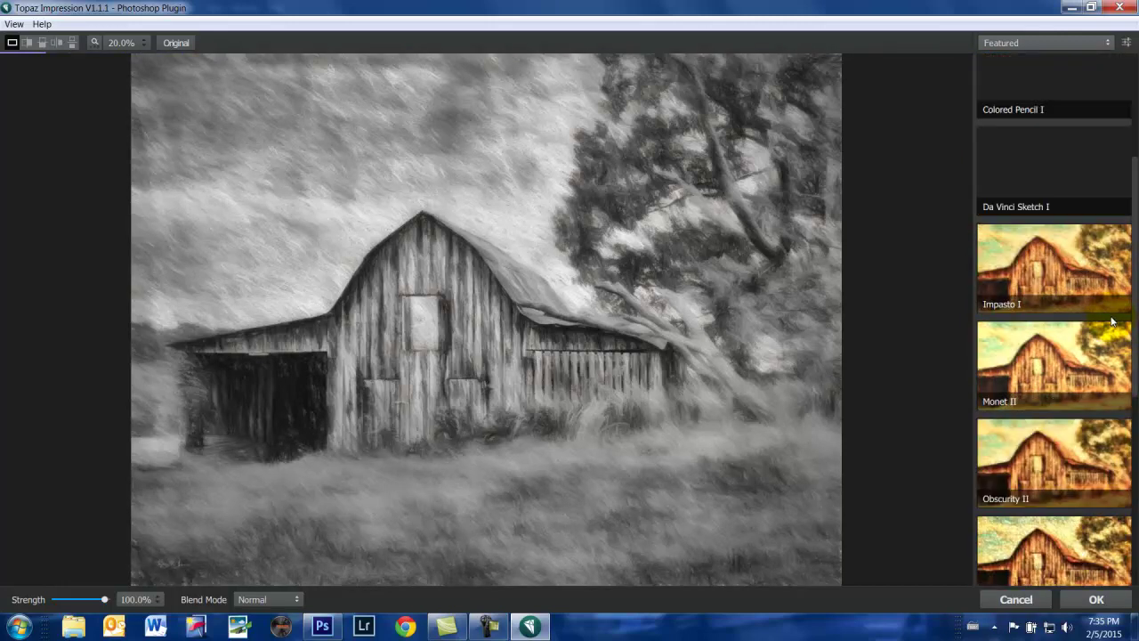
{"action": "left_click", "coordinate": [1035, 276]}
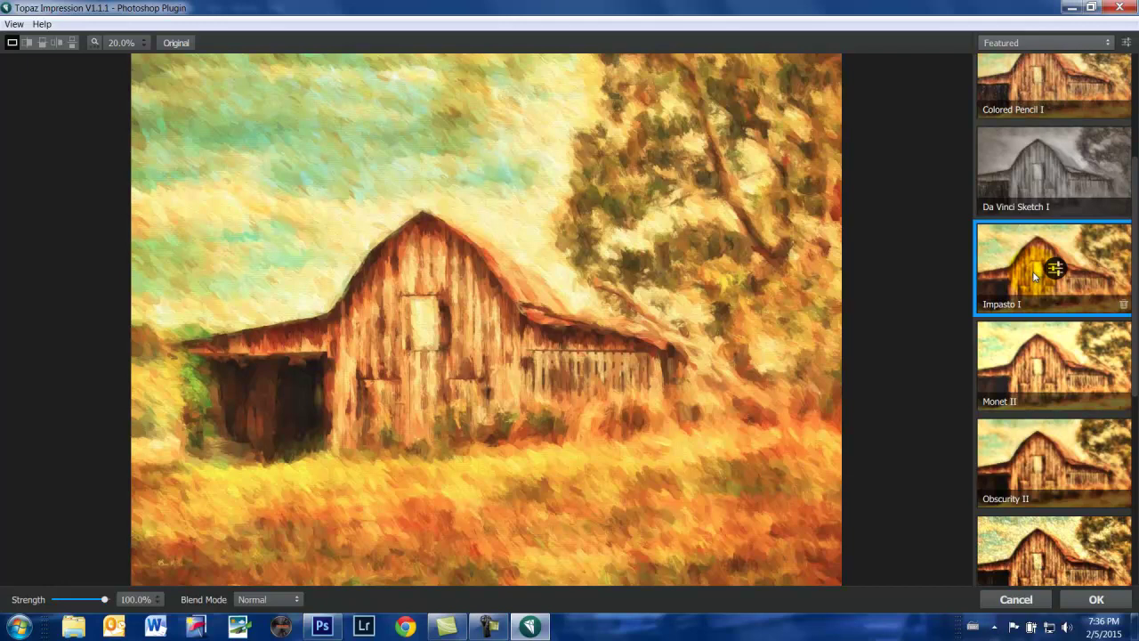
- In Impasto I settings, raise Brush Size to 1.00, Paint Volume 0.87, Paint Opacity 0.90, Stroke Length 0.71
{"action": "left_click", "coordinate": [1055, 267]}
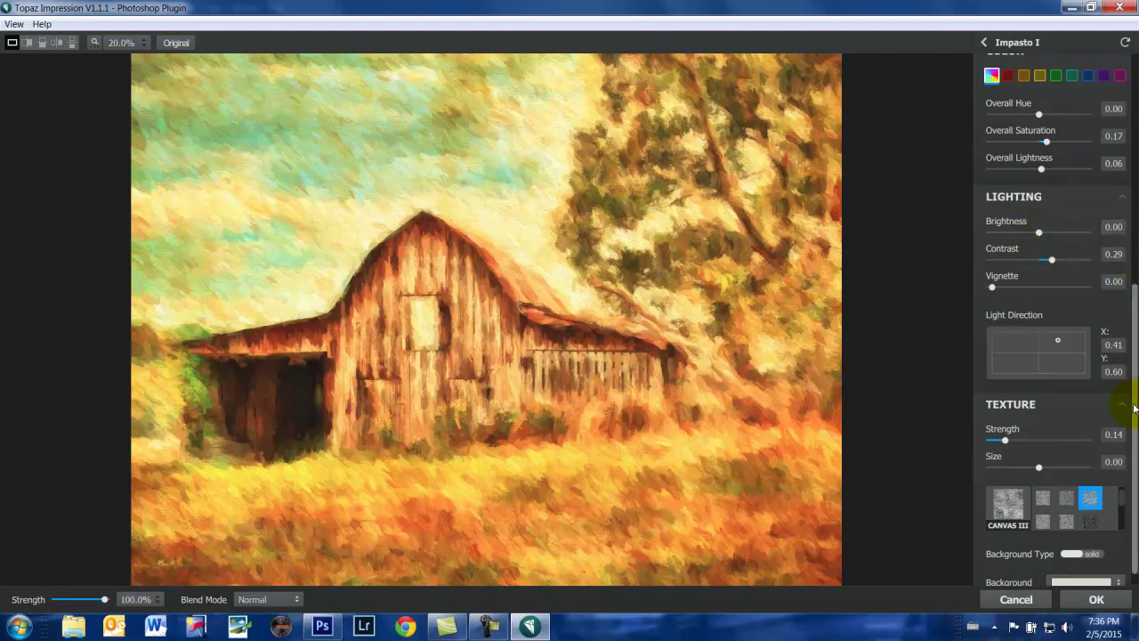
{"action": "left_click_drag", "start_coordinate": [1133, 405], "coordinate": [1127, 142]}
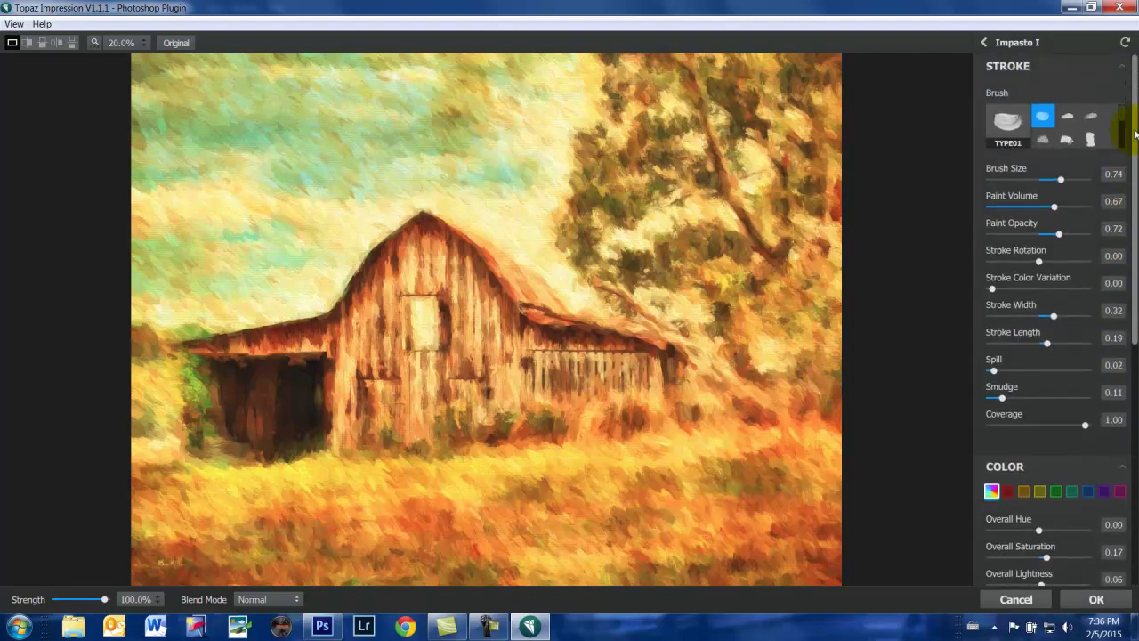
{"action": "left_click", "coordinate": [1063, 180]}
{"action": "left_click_drag", "start_coordinate": [1064, 180], "coordinate": [1094, 176]}
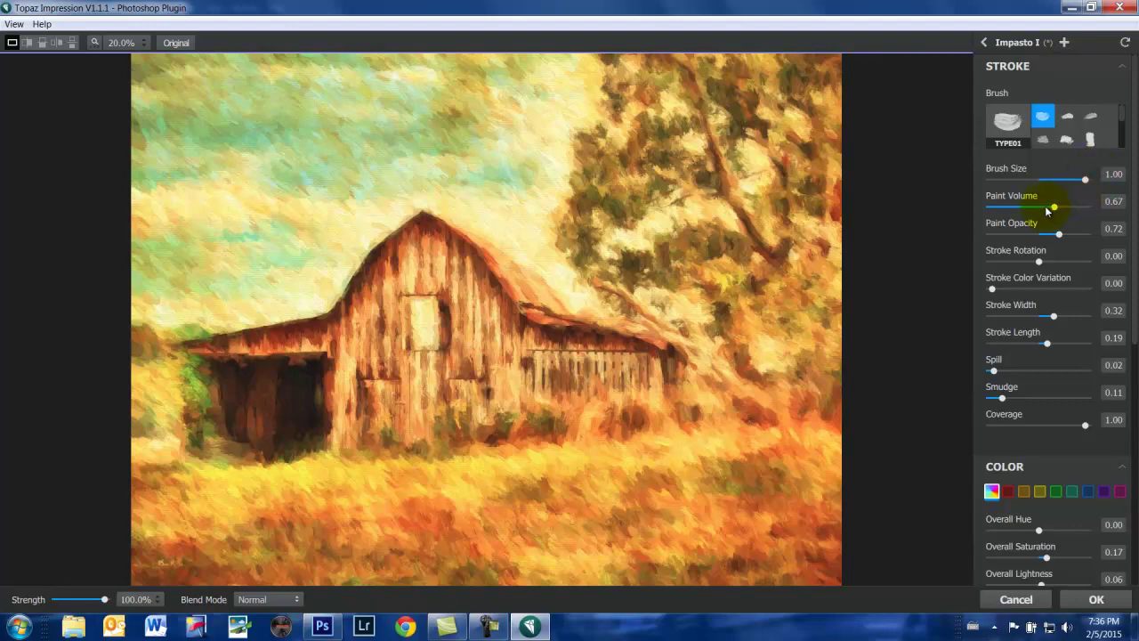
{"action": "left_click_drag", "start_coordinate": [1054, 208], "coordinate": [1073, 206]}
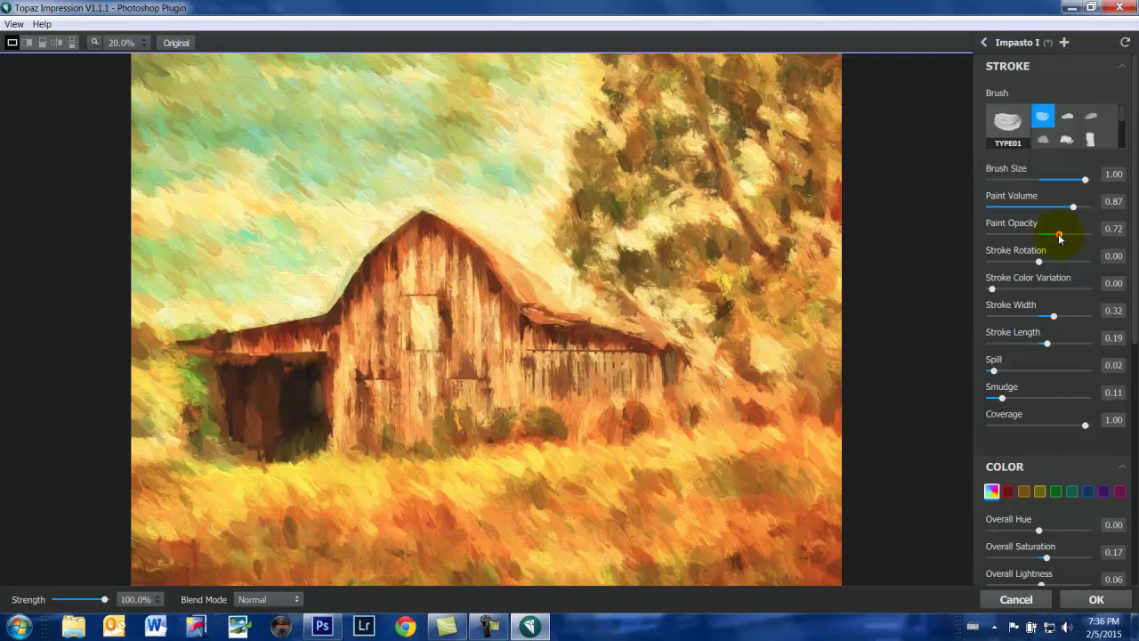
{"action": "left_click_drag", "start_coordinate": [1059, 237], "coordinate": [1076, 235]}
{"action": "left_click_drag", "start_coordinate": [1039, 343], "coordinate": [1072, 340]}
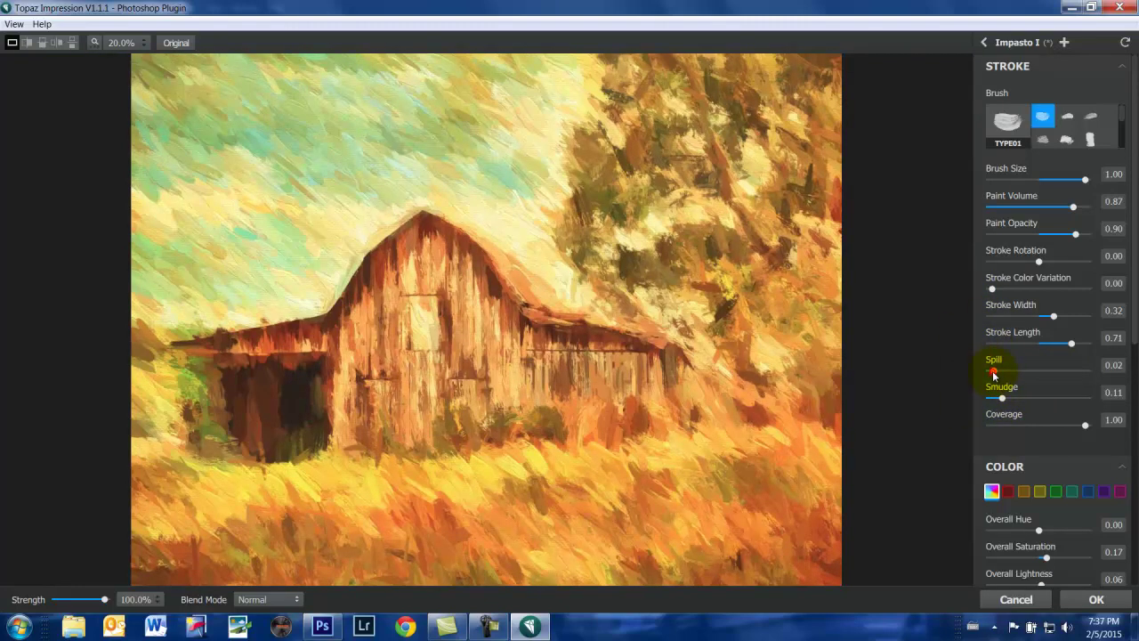
- Raise the Impasto I Spill to 0.27 and Smudge to 0.53
{"action": "left_click_drag", "start_coordinate": [994, 371], "coordinate": [1017, 370]}
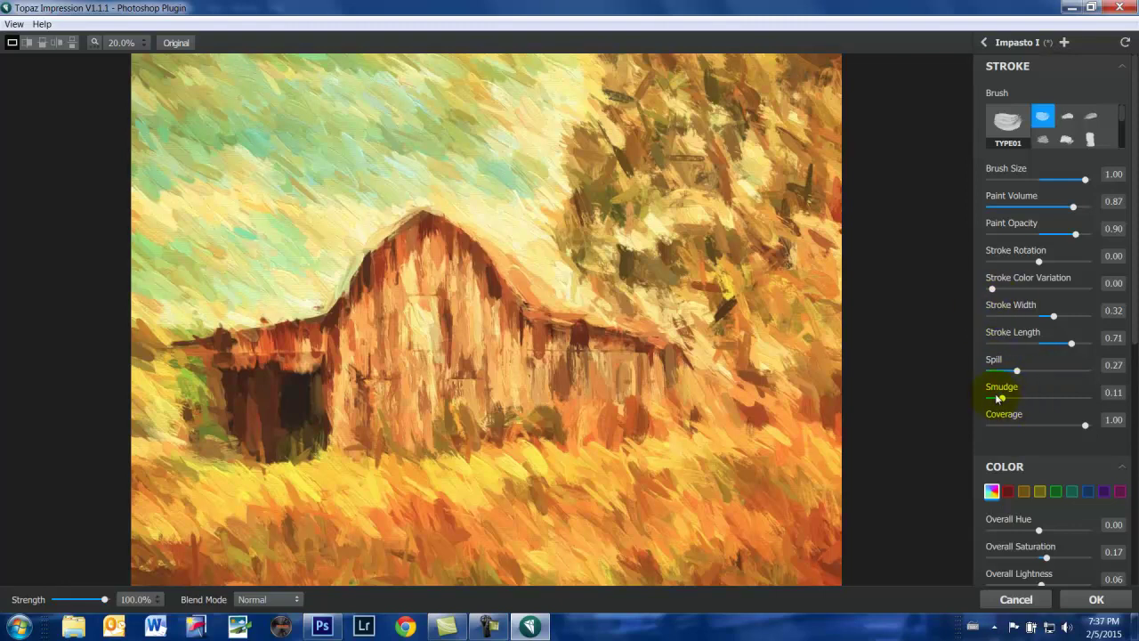
{"action": "left_click_drag", "start_coordinate": [1003, 401], "coordinate": [1046, 407]}
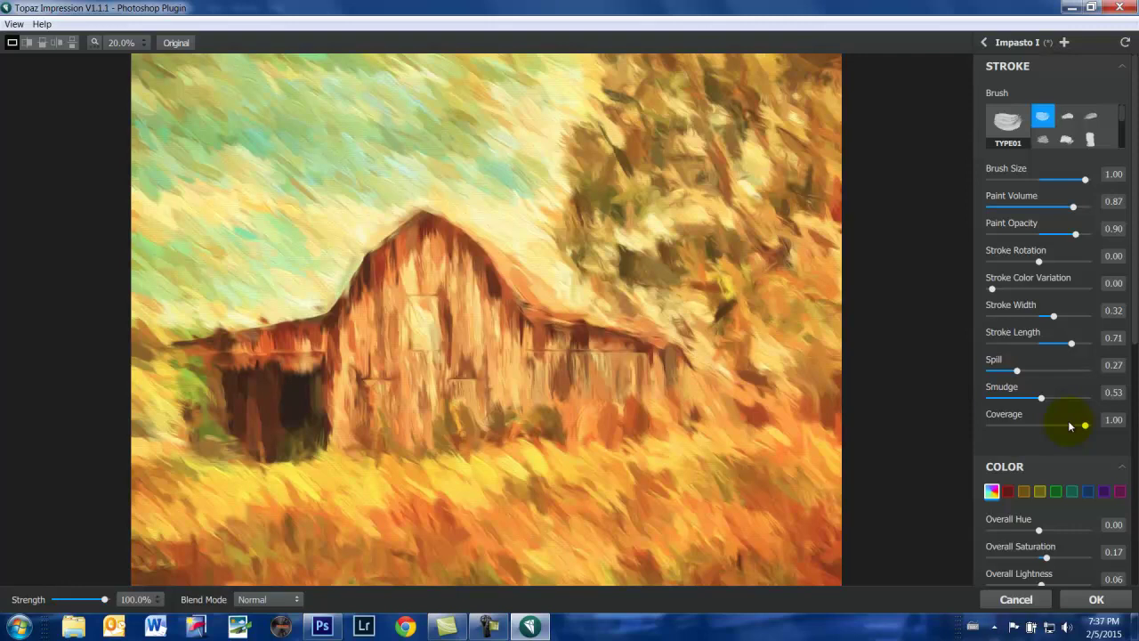
- Reset Impasto I to its defaults, then apply Watercolor IV from the Painting presets
{"action": "left_click", "coordinate": [1018, 43]}
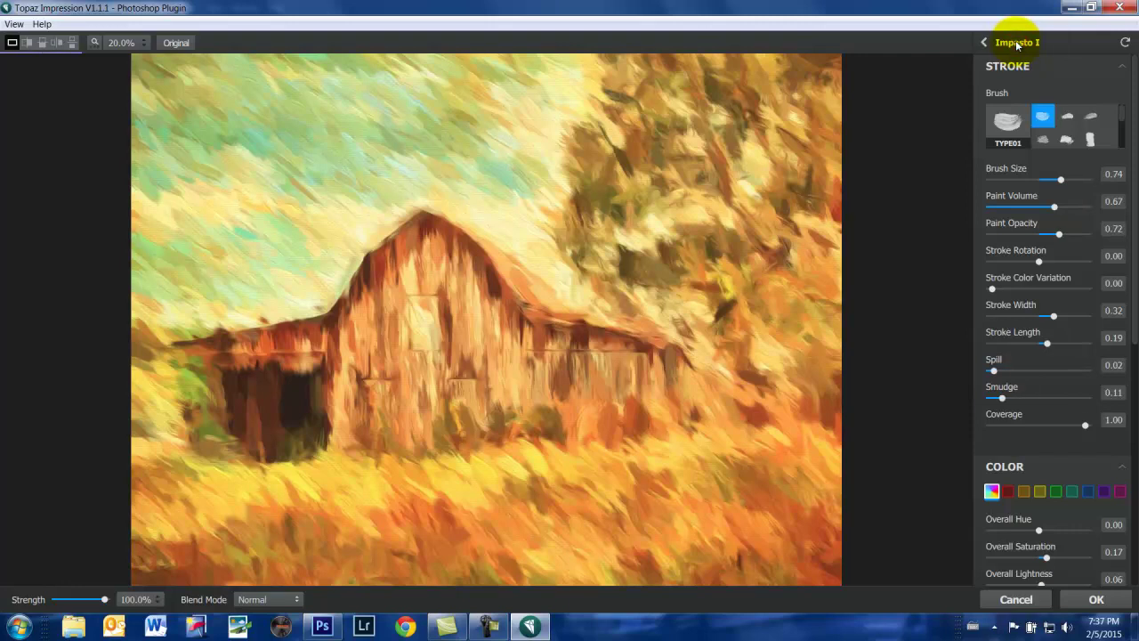
{"action": "left_click", "coordinate": [983, 43]}
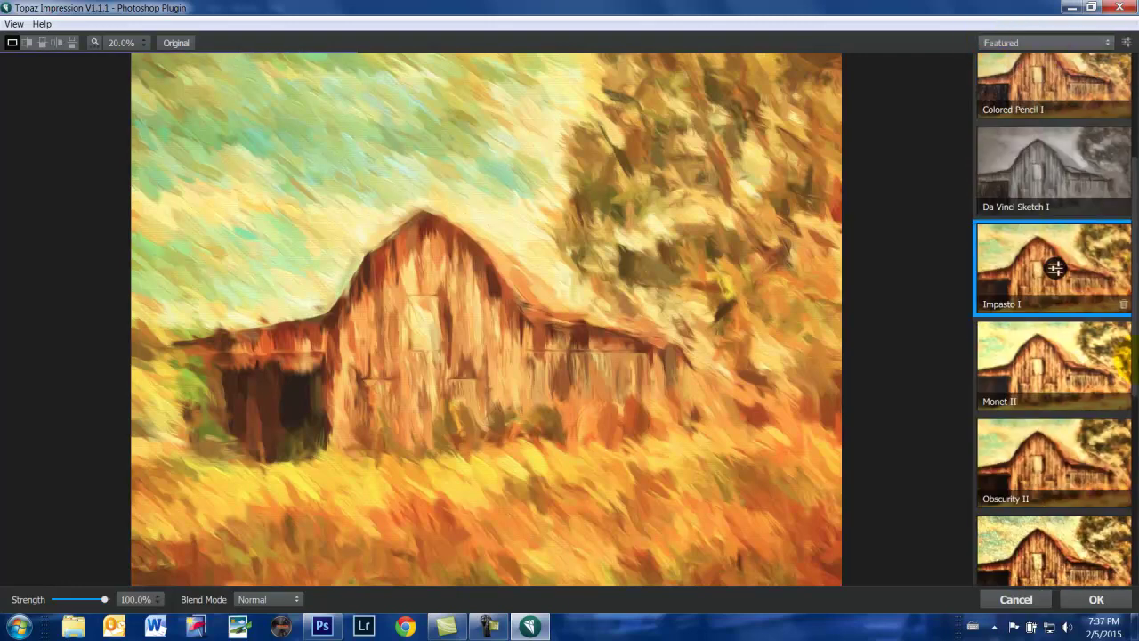
{"action": "left_click", "coordinate": [1108, 43]}
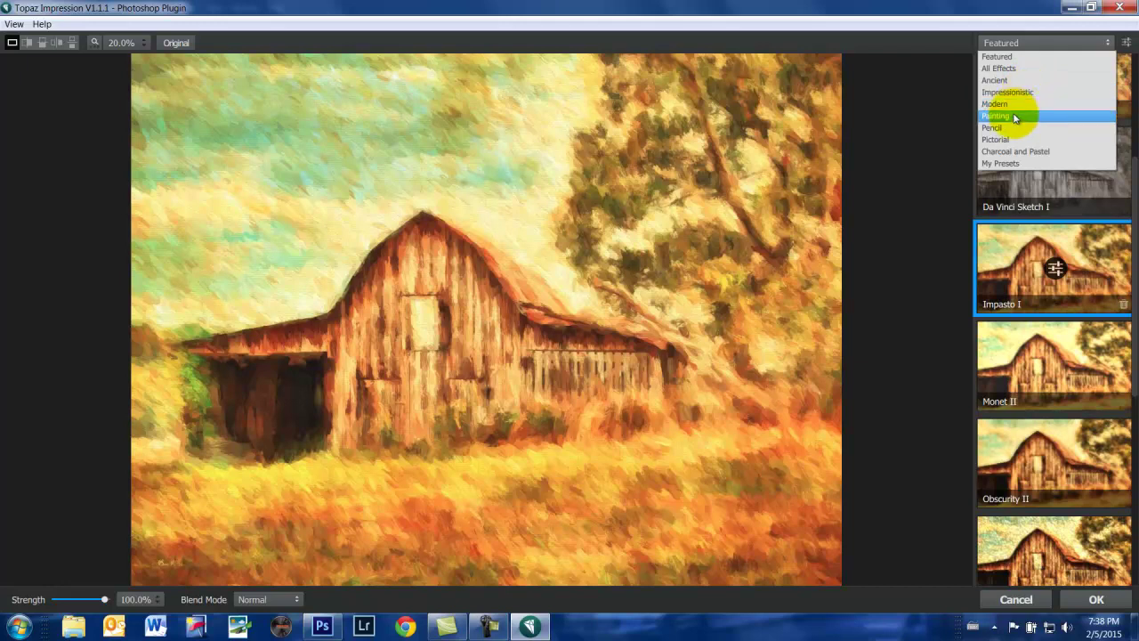
{"action": "left_click", "coordinate": [1014, 116]}
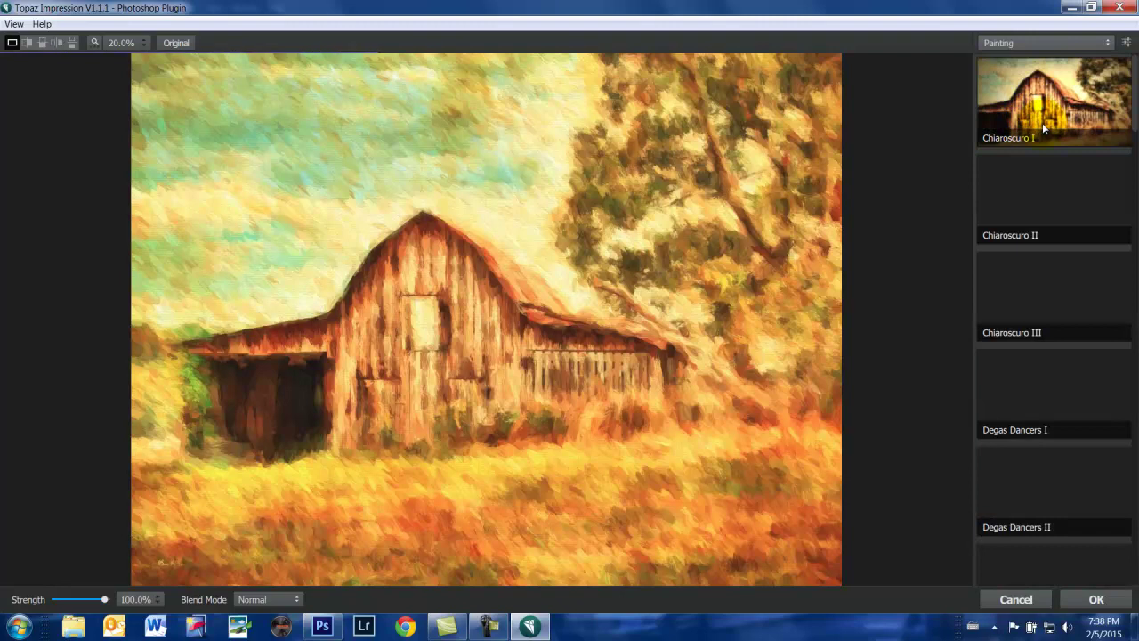
{"action": "scroll", "coordinate": [1037, 338], "scroll_direction": "down", "scroll_amount": 10}
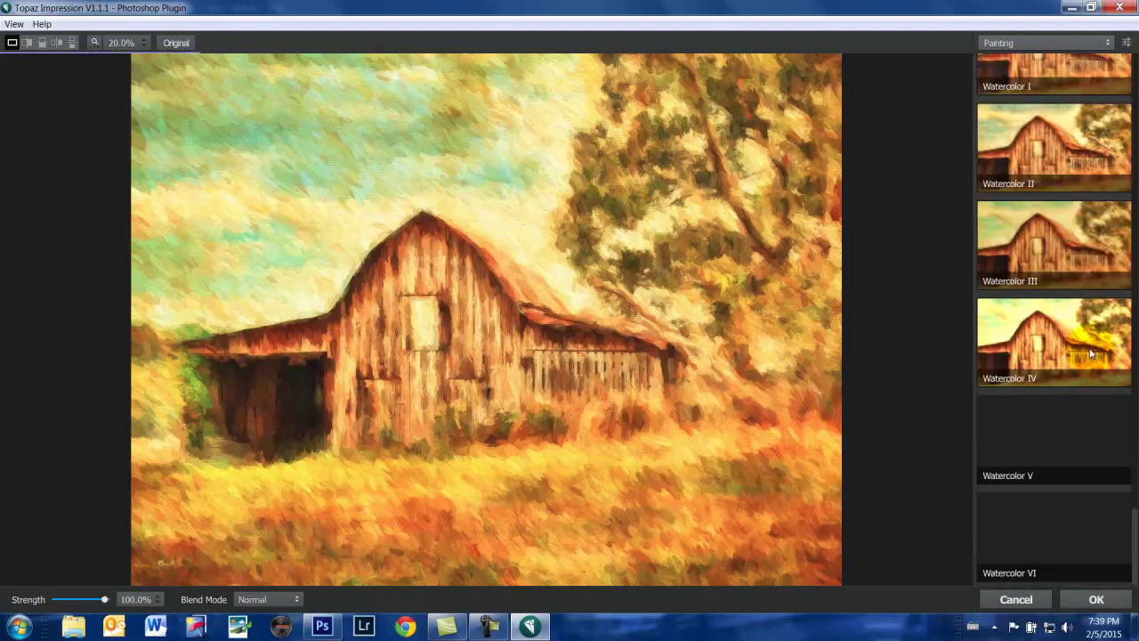
{"action": "left_click", "coordinate": [1037, 338]}
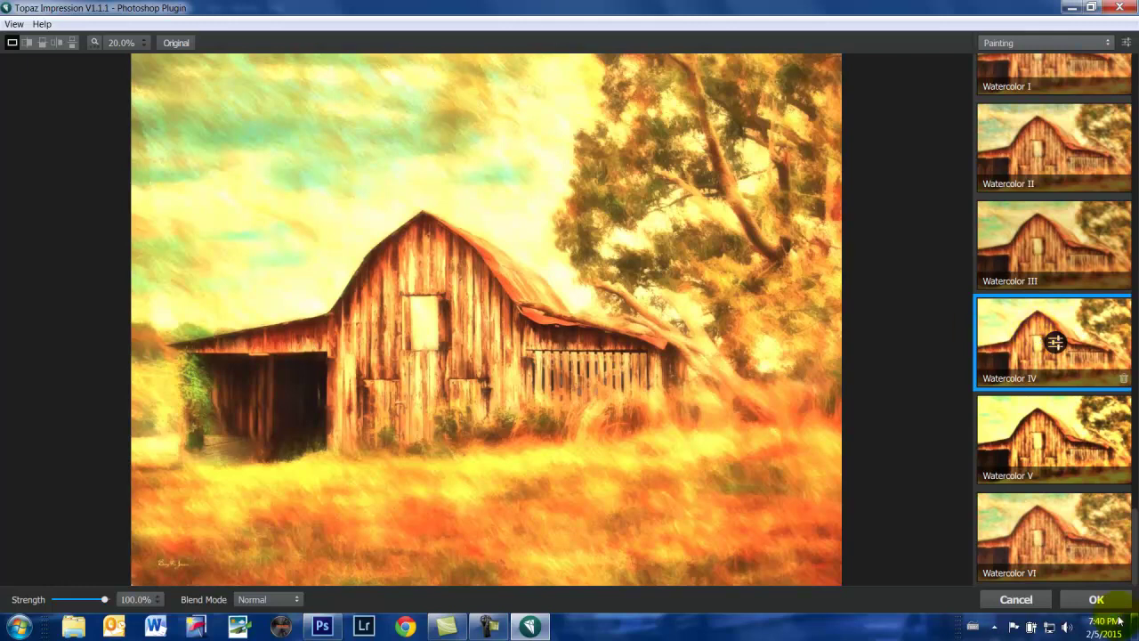
- Apply the Watercolor IV effect to Layer 2 and return to Photoshop
{"action": "left_click", "coordinate": [1096, 600]}
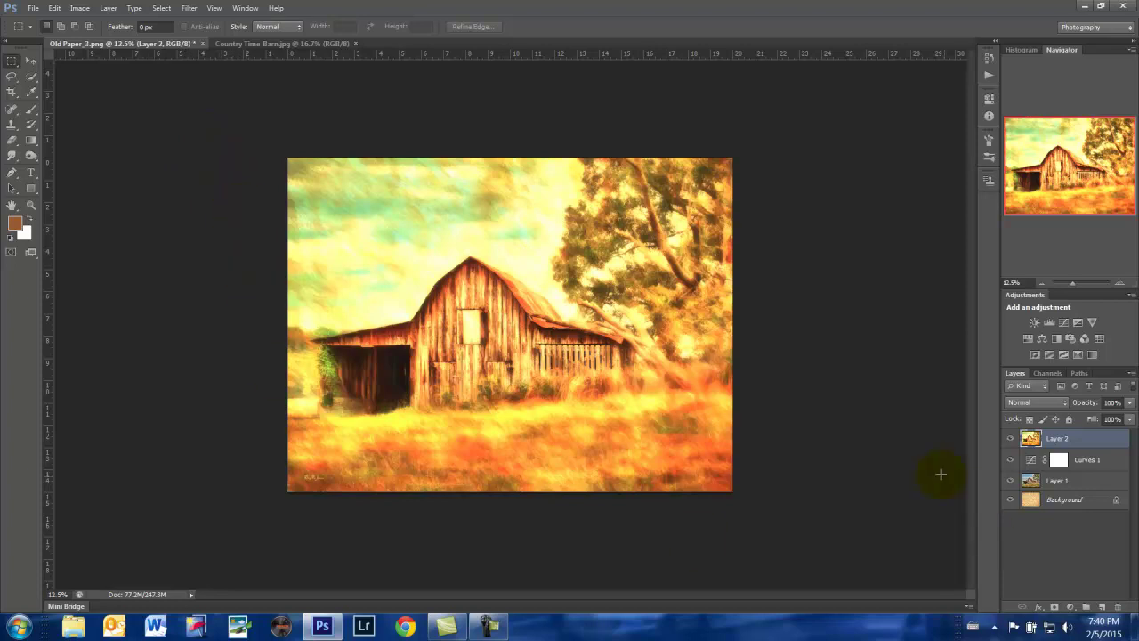
- Lower the watercolour Layer 2's opacity to 60%
{"action": "left_click", "coordinate": [1131, 403]}
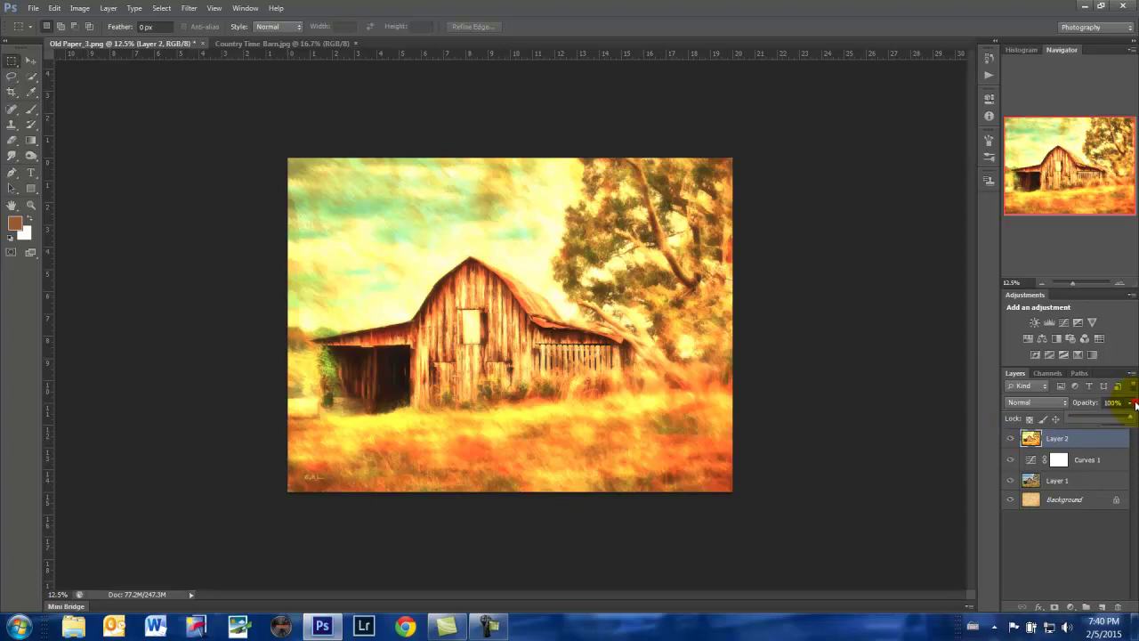
{"action": "left_click_drag", "start_coordinate": [1133, 418], "coordinate": [1107, 420]}
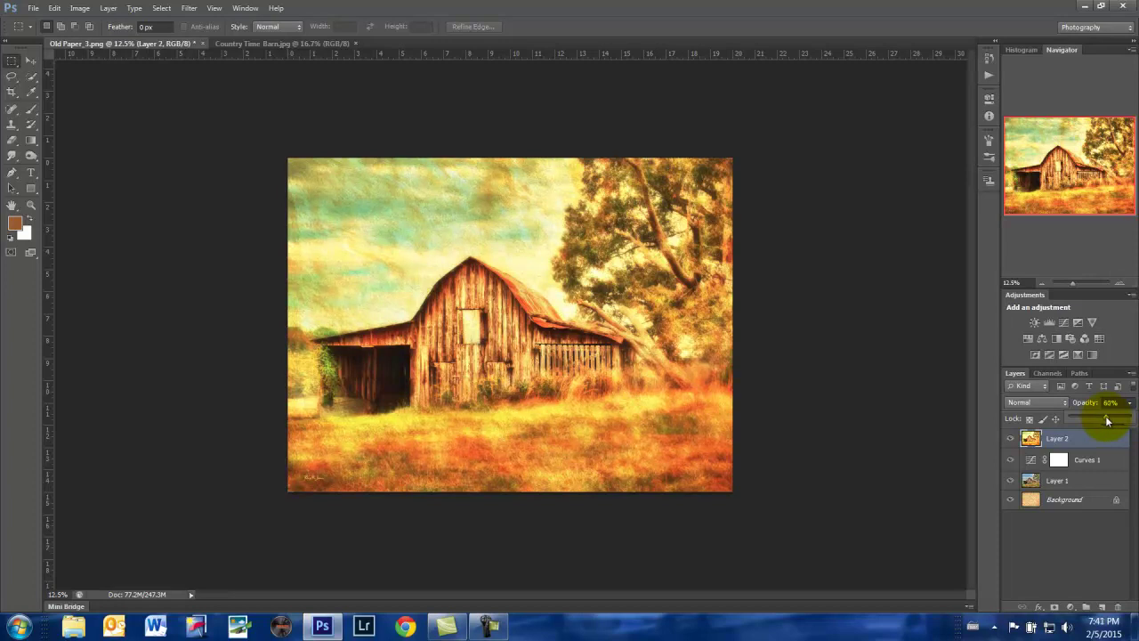